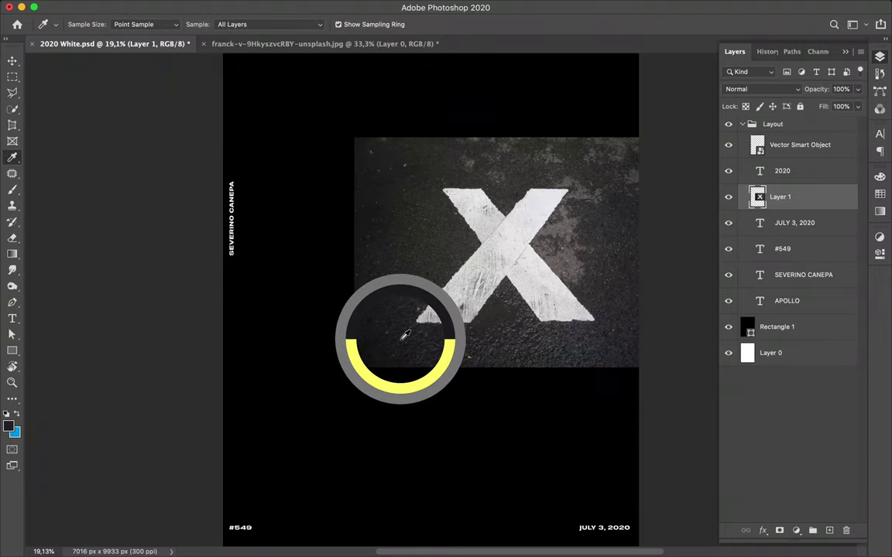
- Recolour the background rectangle's fill to a dark grey sampled from the X photo
{"action": "key", "text": "ctrl+z"}
{"action": "key", "text": "u"}
{"action": "left_click", "coordinate": [186, 24]}
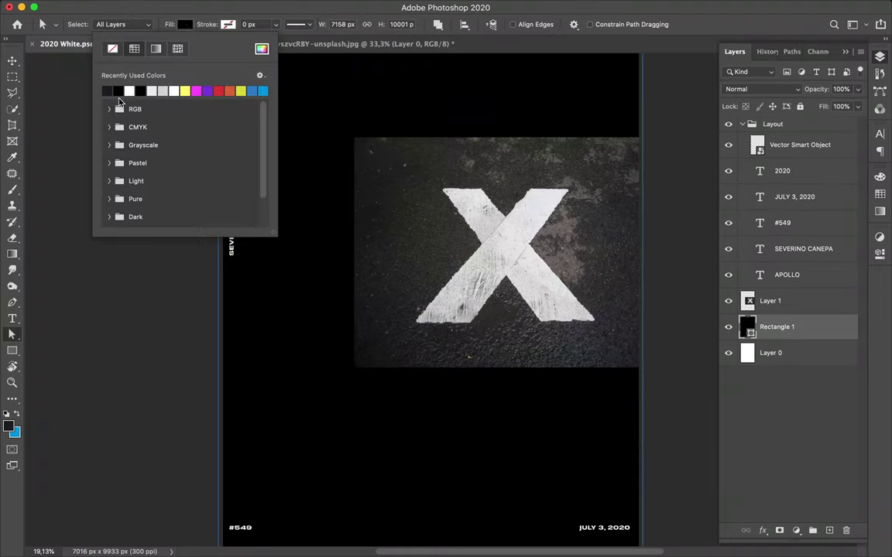
{"action": "left_click", "coordinate": [382, 246]}
{"action": "key", "text": "i"}
{"action": "left_click", "coordinate": [372, 218]}
{"action": "key", "text": "a"}
{"action": "left_click", "coordinate": [184, 24]}
{"action": "left_click", "coordinate": [106, 91]}
{"action": "key", "text": "i"}
{"action": "left_click_drag", "start_coordinate": [513, 168], "coordinate": [513, 182]}
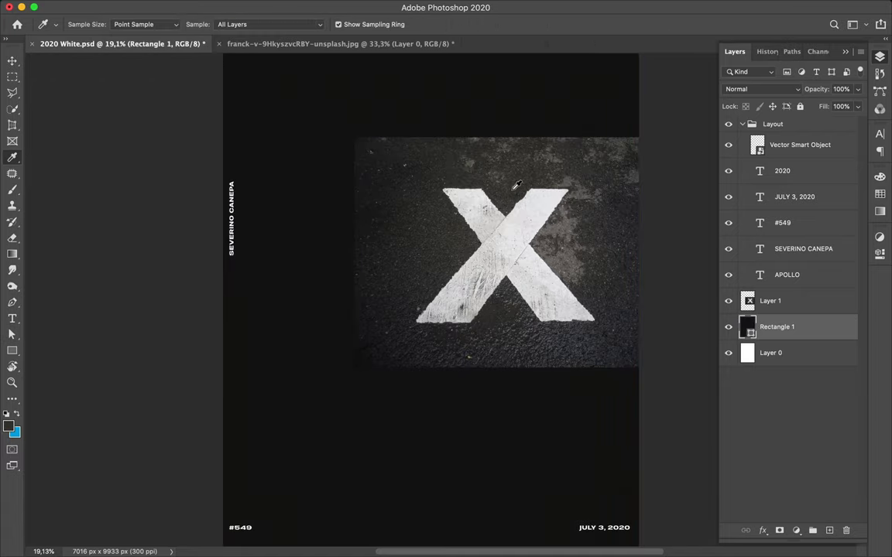
- Move the X photo slightly lower and to the left
{"action": "key", "text": "v"}
{"action": "scroll", "coordinate": [562, 198], "scroll_direction": "up", "scroll_amount": 3}
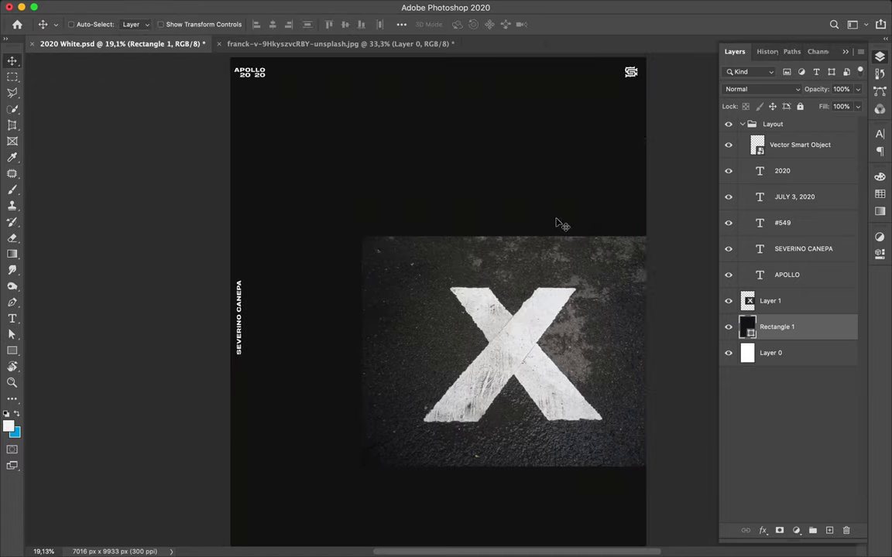
{"action": "left_click_drag", "start_coordinate": [556, 278], "coordinate": [546, 282]}
{"action": "left_click_drag", "start_coordinate": [563, 360], "coordinate": [573, 408]}
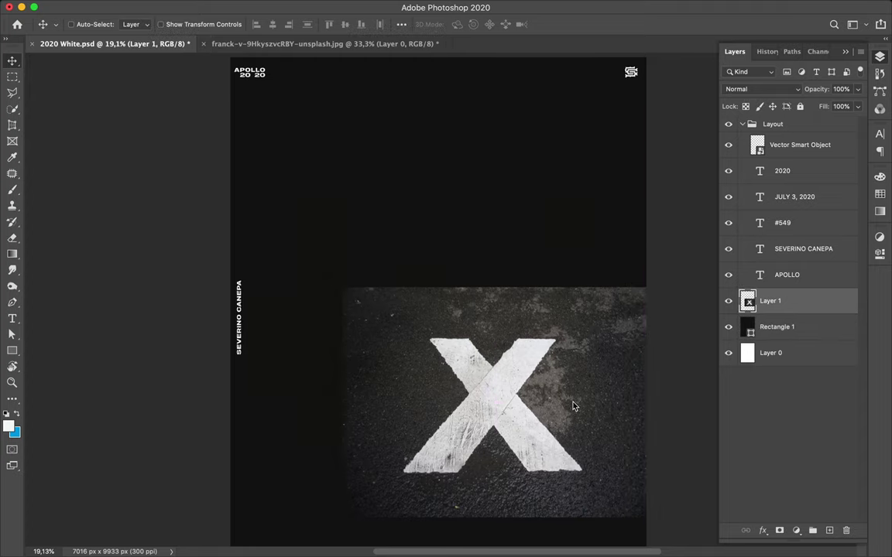
{"action": "scroll", "coordinate": [573, 408], "scroll_direction": "down", "scroll_amount": 3}
{"action": "scroll", "coordinate": [503, 266], "scroll_direction": "up", "scroll_amount": 3}
{"action": "scroll", "coordinate": [503, 266], "scroll_direction": "down", "scroll_amount": 3}
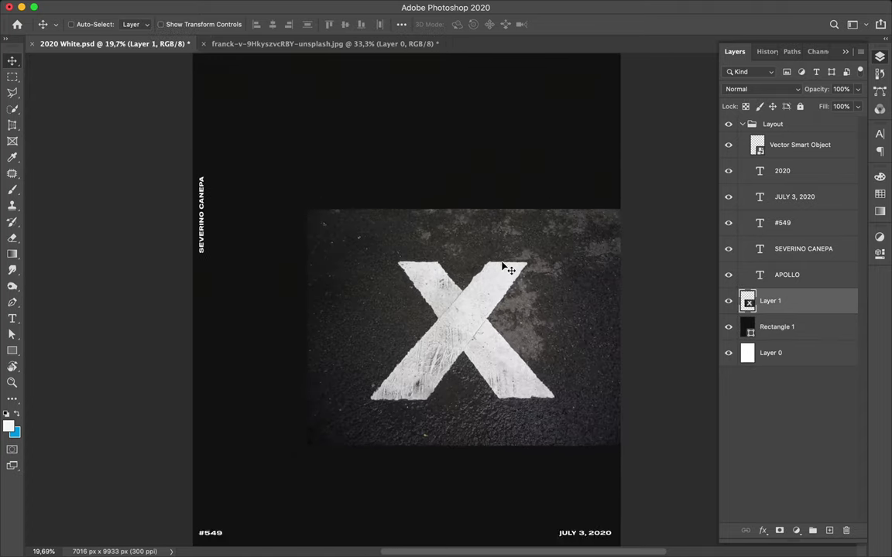
{"action": "key", "text": "p"}
{"action": "left_click", "coordinate": [137, 24]}
- Trace a white stripe over one X stroke and enlarge it about 170% toward the bottom-left
{"action": "left_click", "coordinate": [486, 264]}
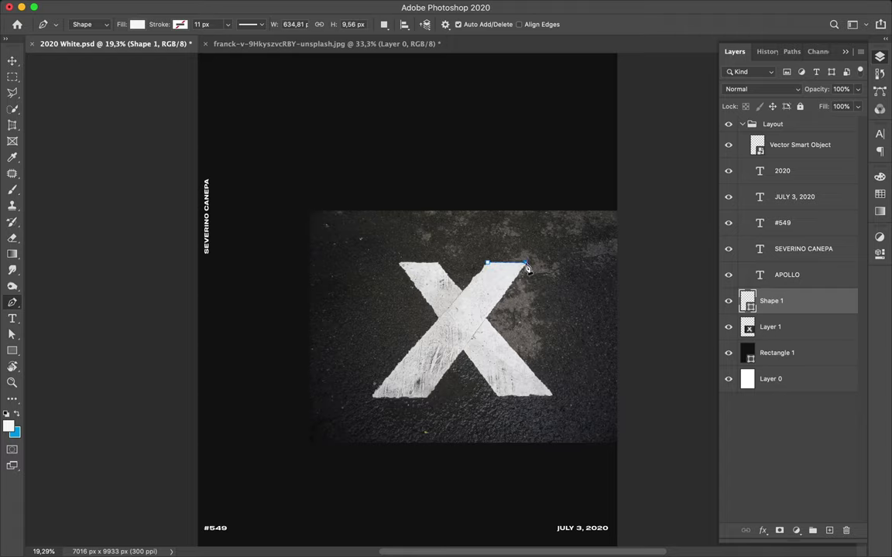
{"action": "left_click", "coordinate": [429, 399]}
{"action": "left_click", "coordinate": [372, 399]}
{"action": "scroll", "coordinate": [434, 289], "scroll_direction": "down", "scroll_amount": 2}
{"action": "key", "text": "v"}
{"action": "left_click_drag", "start_coordinate": [492, 338], "coordinate": [408, 439]}
{"action": "key", "text": "ctrl+t"}
{"action": "mouse_move", "coordinate": [440, 410]}
{"action": "left_mouse_down"}
{"action": "mouse_move", "coordinate": [514, 339]}
{"action": "mouse_move", "coordinate": [400, 472]}
{"action": "left_mouse_up"}
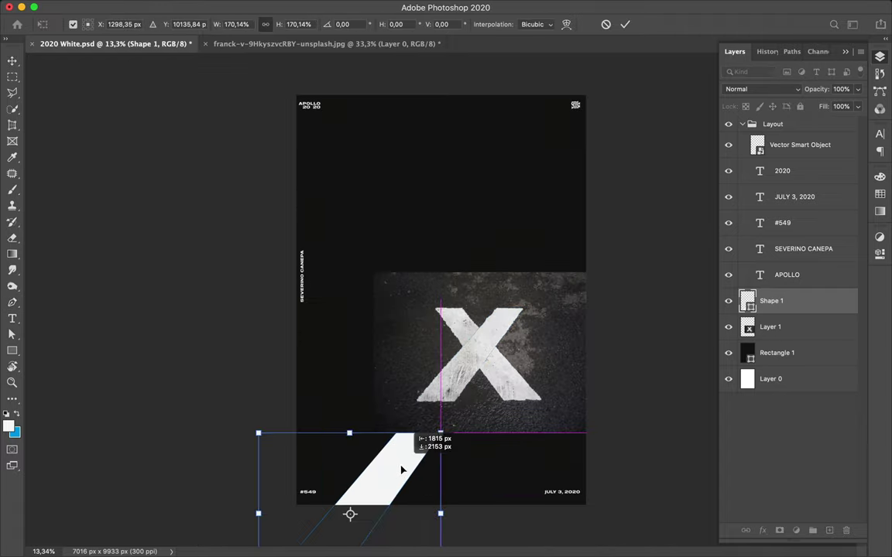
{"action": "key", "text": "Return"}
- Enlarge the second white stripe and place it at the bottom-right corner
{"action": "key", "text": "p"}
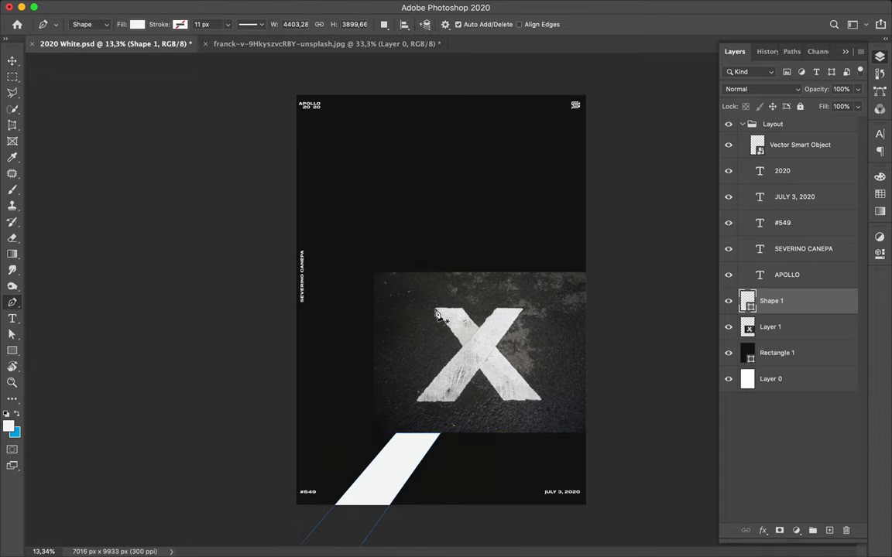
{"action": "key", "text": "v"}
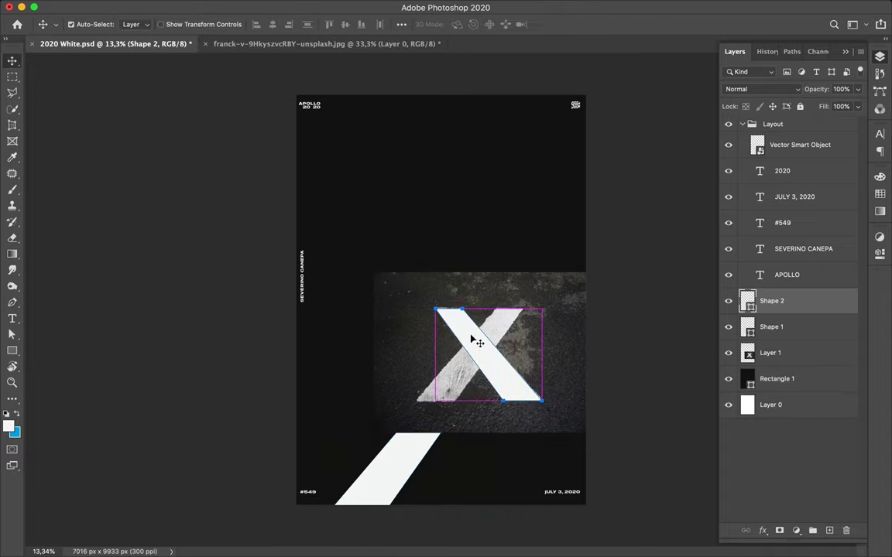
{"action": "key", "text": "ctrl+t"}
{"action": "left_click_drag", "start_coordinate": [436, 309], "coordinate": [385, 264]}
{"action": "left_click_drag", "start_coordinate": [432, 315], "coordinate": [569, 486]}
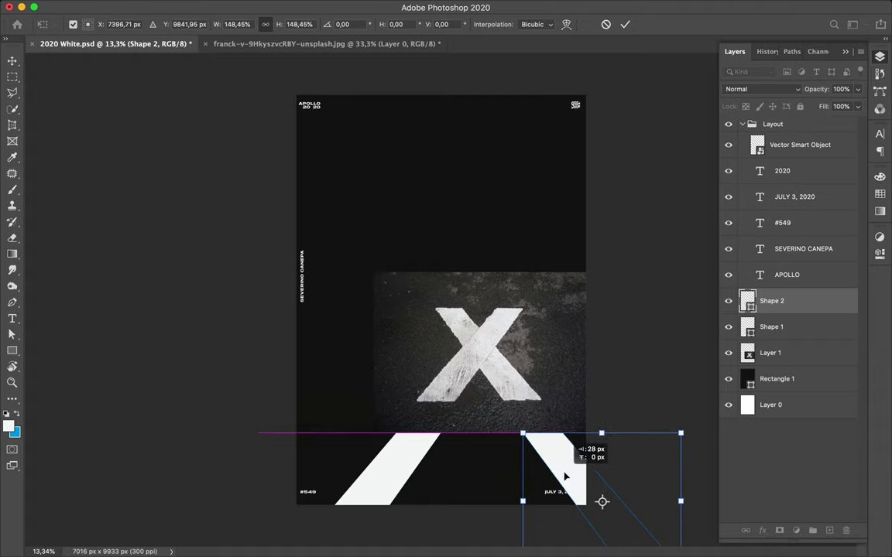
{"action": "key", "text": "Return"}
{"action": "left_click", "coordinate": [557, 496], "text": "ctrl"}
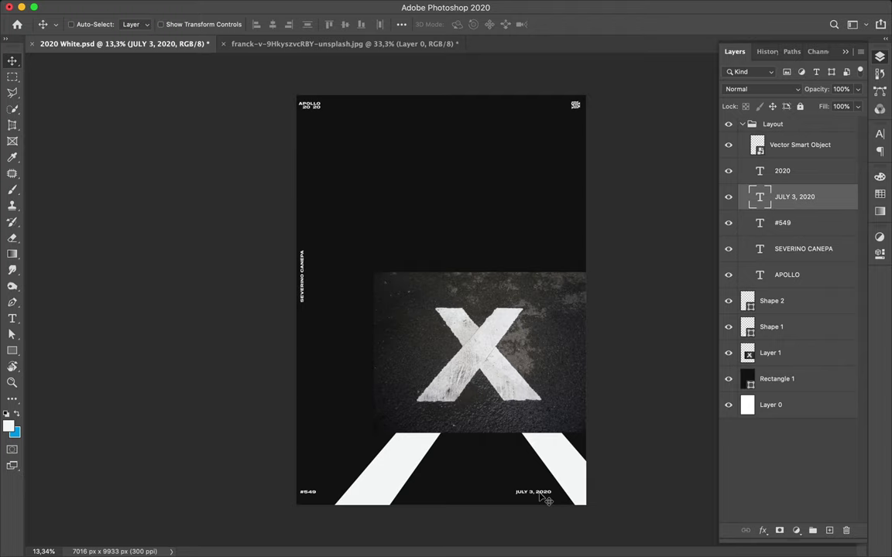
- Duplicate the first stripe, shrink it and place it above the photo at the top right
{"action": "key", "text": "ctrl+0"}
{"action": "left_click", "coordinate": [404, 494], "text": "ctrl"}
{"action": "left_click_drag", "start_coordinate": [404, 493], "coordinate": [633, 171]}
{"action": "key", "text": "ctrl+t"}
{"action": "left_click_drag", "start_coordinate": [263, 534], "coordinate": [578, 219]}
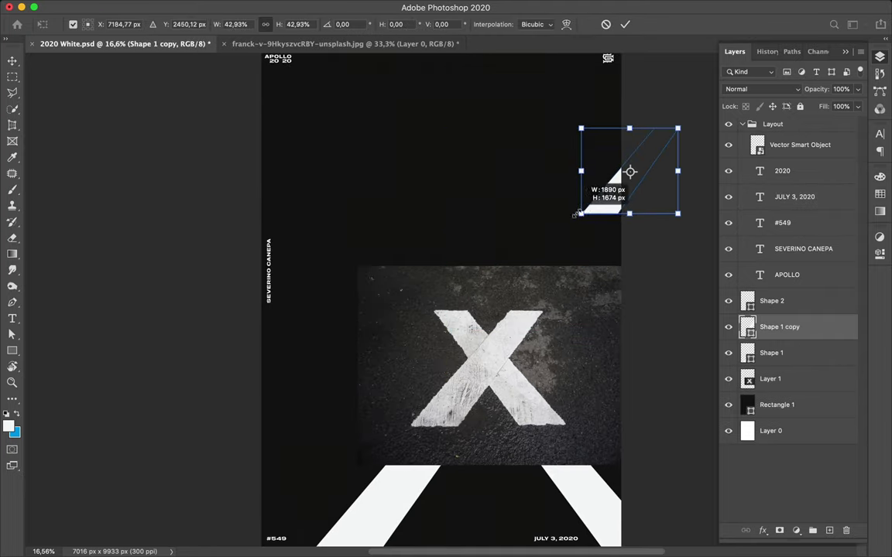
{"action": "left_click_drag", "start_coordinate": [627, 173], "coordinate": [558, 250]}
{"action": "key", "text": "Return"}
- Duplicate the second stripe at about half size above the photo on the left
{"action": "left_click", "coordinate": [581, 484], "text": "ctrl"}
{"action": "left_click_drag", "start_coordinate": [581, 484], "coordinate": [358, 140]}
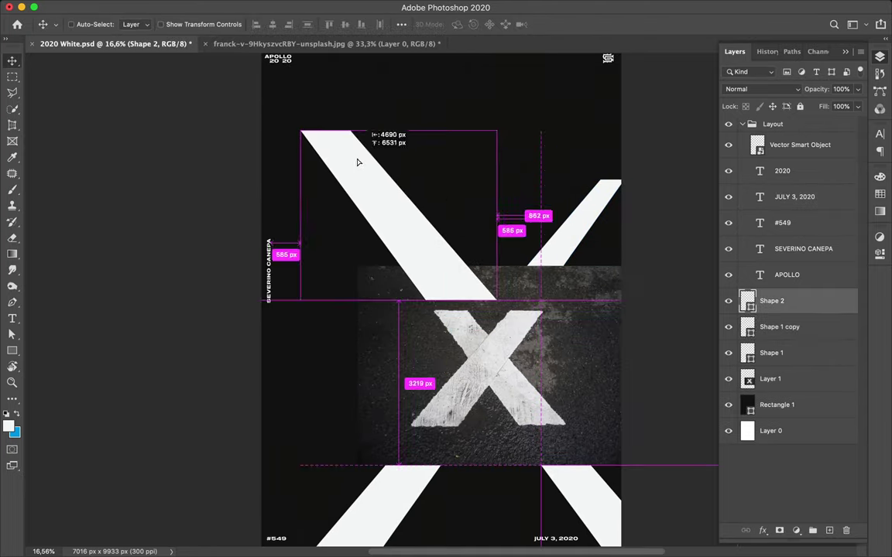
{"action": "key", "text": "ctrl+t"}
{"action": "left_click_drag", "start_coordinate": [301, 131], "coordinate": [397, 212]}
{"action": "mouse_move", "coordinate": [478, 298]}
{"action": "left_mouse_down"}
{"action": "mouse_move", "coordinate": [459, 265]}
{"action": "mouse_move", "coordinate": [429, 265]}
{"action": "left_mouse_up"}
{"action": "key", "text": "Return"}
- Scale both top stripes smaller together and nudge the top-right stripe into place
{"action": "left_click", "coordinate": [571, 237], "text": "ctrl+shift"}
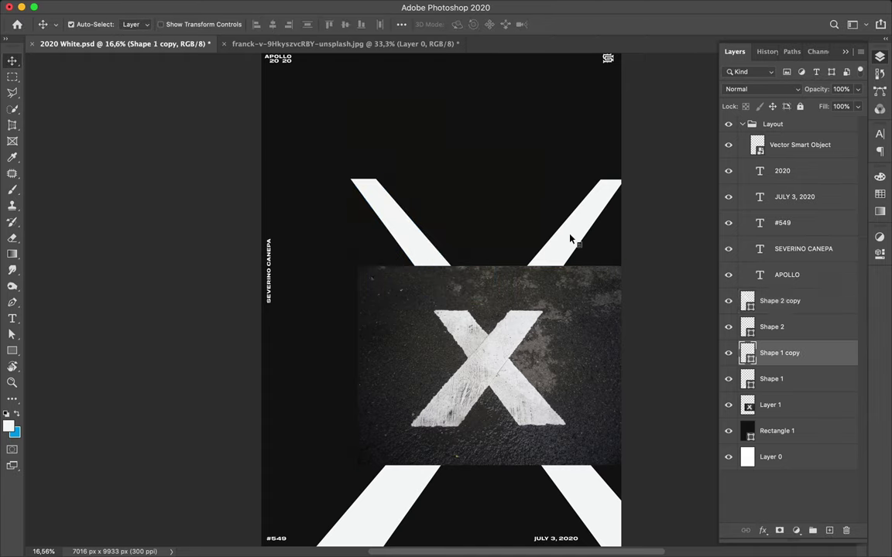
{"action": "key", "text": "ctrl+t"}
{"action": "left_click_drag", "start_coordinate": [483, 177], "coordinate": [485, 193]}
{"action": "key", "text": "Return"}
{"action": "left_click_drag", "start_coordinate": [408, 223], "coordinate": [398, 229]}
{"action": "left_click", "coordinate": [544, 241], "text": "ctrl"}
{"action": "left_click_drag", "start_coordinate": [544, 241], "coordinate": [573, 243]}
{"action": "scroll", "coordinate": [521, 328], "scroll_direction": "down", "scroll_amount": 1}
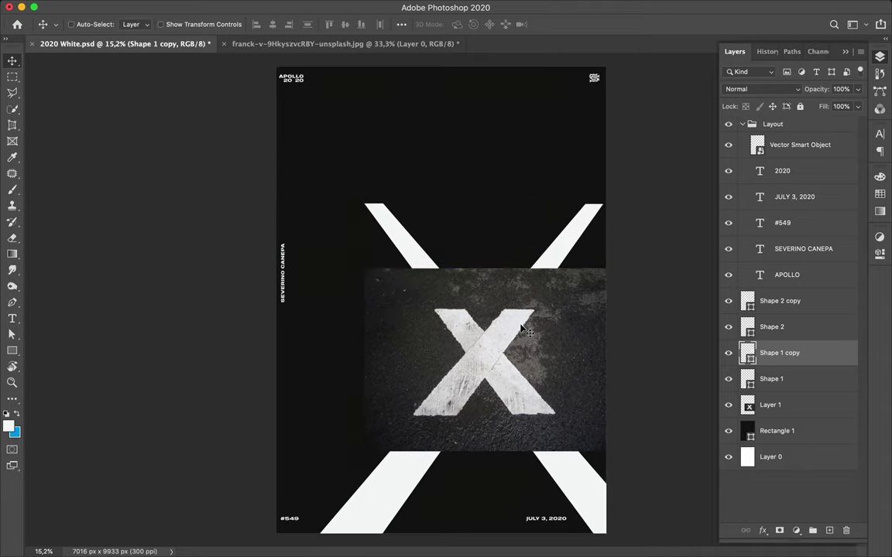
- Move the X photo and all four stripes up together to centre them vertically
{"action": "left_click", "coordinate": [523, 330]}
{"action": "left_click", "coordinate": [402, 243], "text": "shift"}
{"action": "left_click_drag", "start_coordinate": [494, 339], "coordinate": [456, 309]}
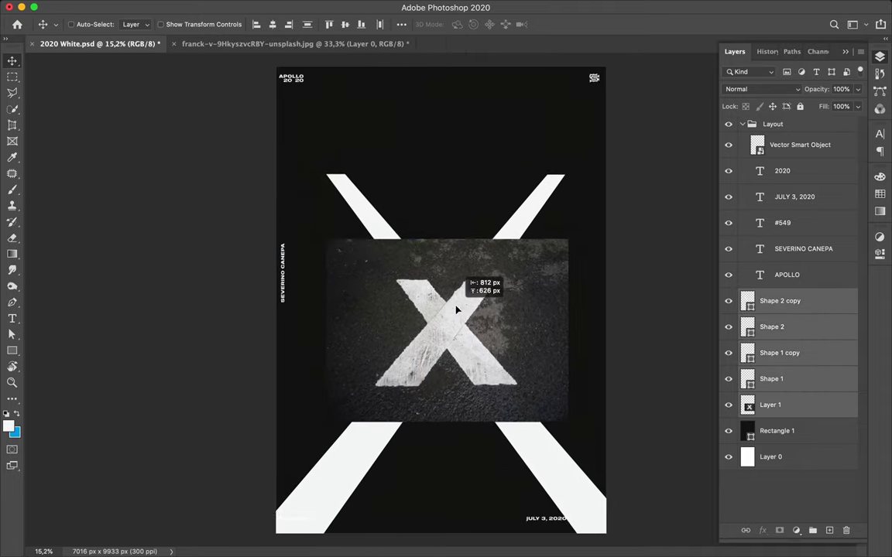
{"action": "left_click_drag", "start_coordinate": [456, 310], "coordinate": [456, 286]}
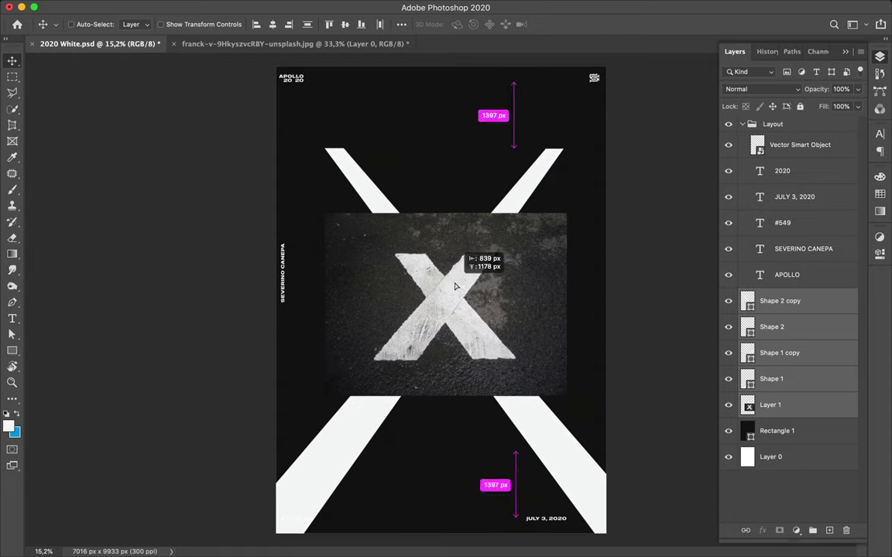
- Group the photo and stripes and centre the group horizontally on the canvas
{"action": "left_click", "coordinate": [812, 531]}
{"action": "left_click", "coordinate": [401, 24]}
{"action": "left_click", "coordinate": [434, 133]}
{"action": "left_click", "coordinate": [327, 56]}
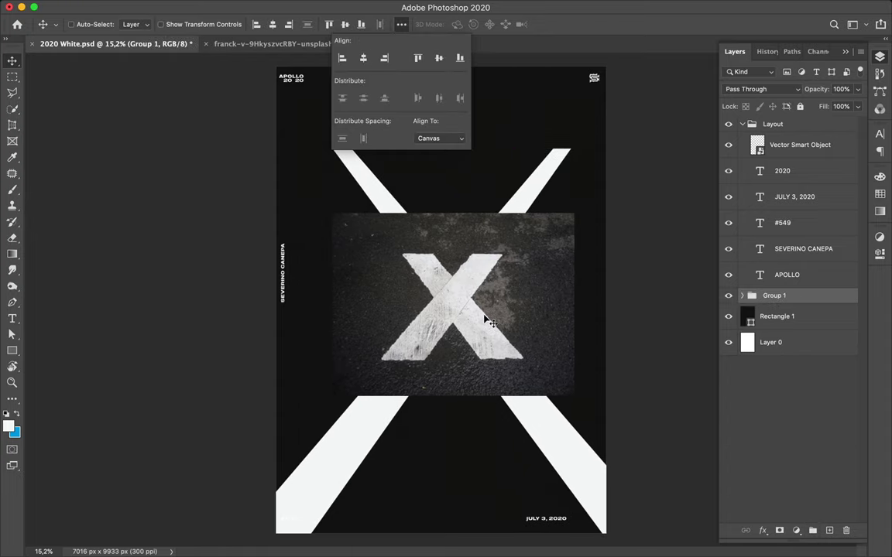
{"action": "left_click", "coordinate": [483, 331]}
{"action": "left_click_drag", "start_coordinate": [483, 330], "coordinate": [477, 332]}
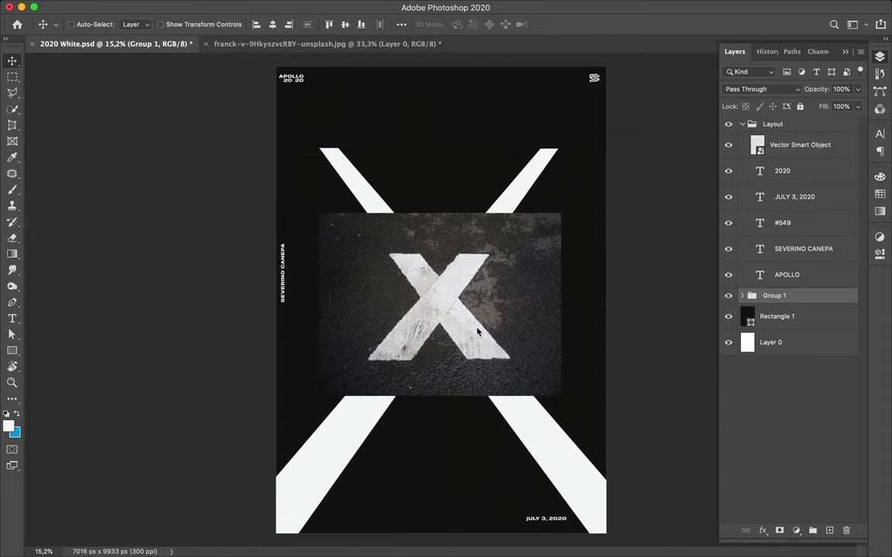
{"action": "left_click", "coordinate": [290, 524]}
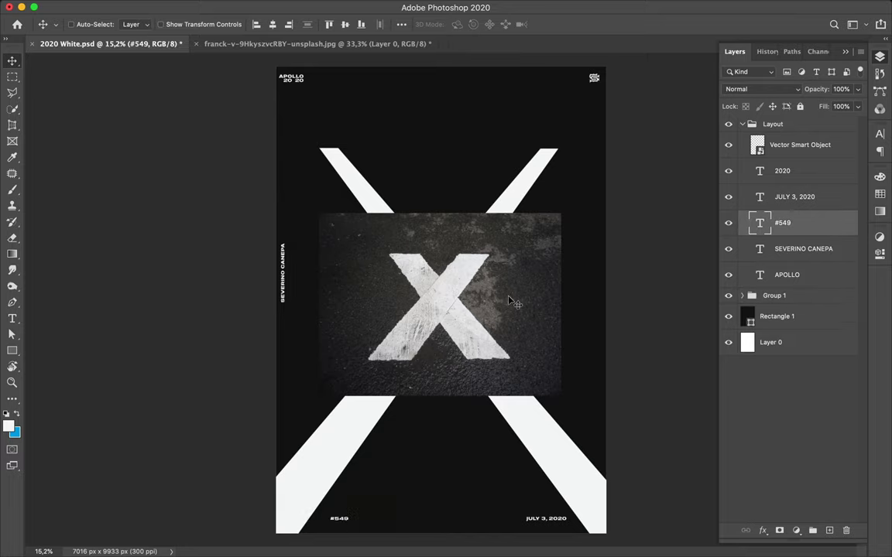
- Nudge the X artwork right and draw a thin black bar across its lower legs
{"action": "left_click", "coordinate": [774, 296]}
{"action": "left_click_drag", "start_coordinate": [400, 273], "coordinate": [412, 272]}
{"action": "key", "text": "u"}
{"action": "key", "text": "i"}
{"action": "left_click", "coordinate": [294, 372]}
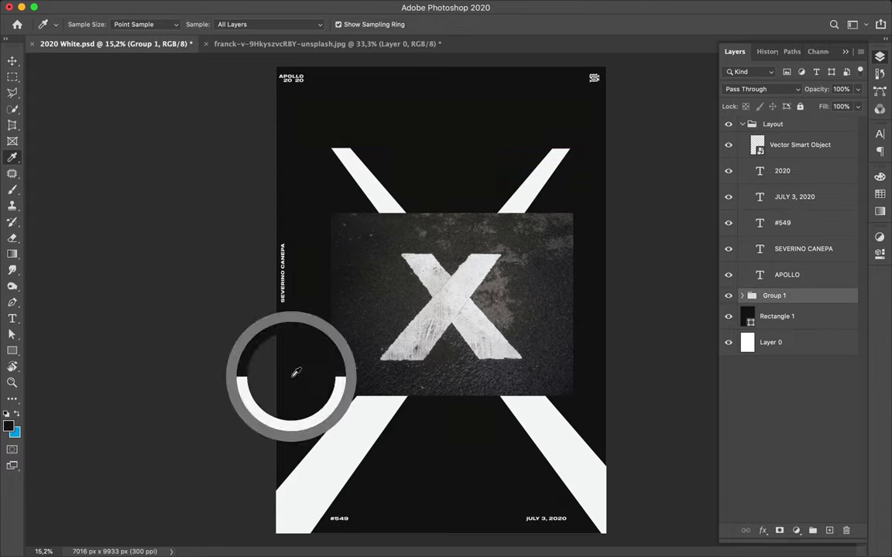
{"action": "key", "text": "m"}
{"action": "key", "text": "u"}
{"action": "left_click_drag", "start_coordinate": [591, 413], "coordinate": [321, 419]}
{"action": "key", "text": "v"}
{"action": "left_click_drag", "start_coordinate": [450, 425], "coordinate": [450, 440]}
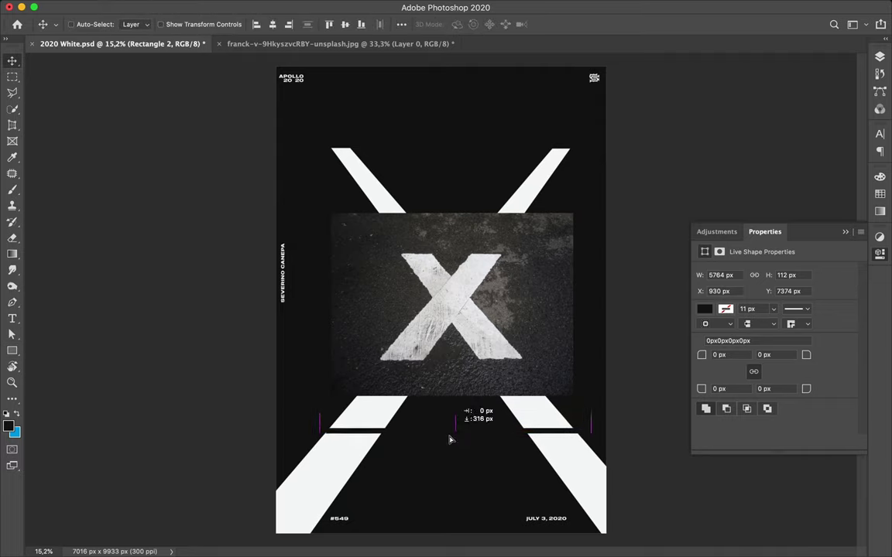
- Stretch the black bar past both the left and right poster edges
{"action": "key", "text": "ctrl+t"}
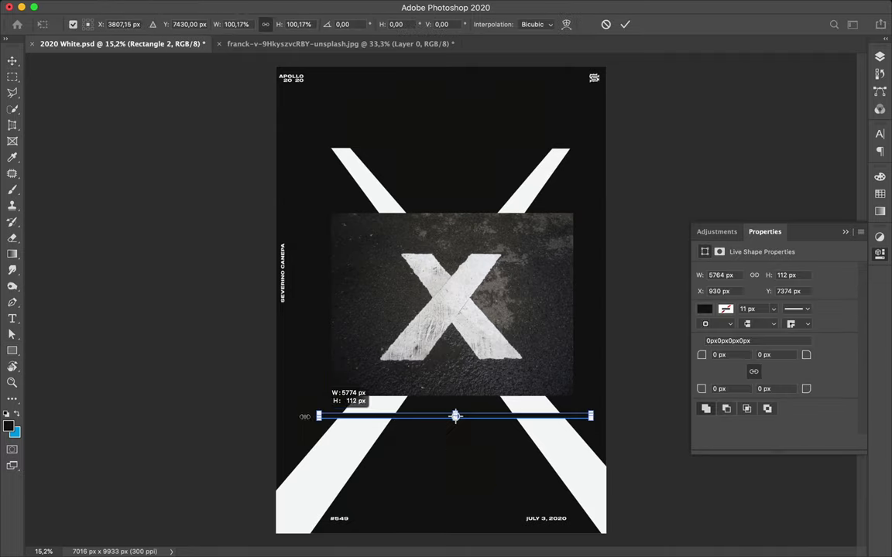
{"action": "left_click_drag", "start_coordinate": [321, 415], "coordinate": [271, 415]}
{"action": "left_click_drag", "start_coordinate": [596, 422], "coordinate": [612, 422]}
{"action": "key", "text": "Return"}
- Duplicate the black bar twice further down the legs and begin Shape 3 at the X's corner
{"action": "left_click_drag", "start_coordinate": [499, 415], "coordinate": [498, 501], "text": "alt"}
{"action": "left_click", "coordinate": [478, 414], "text": "ctrl"}
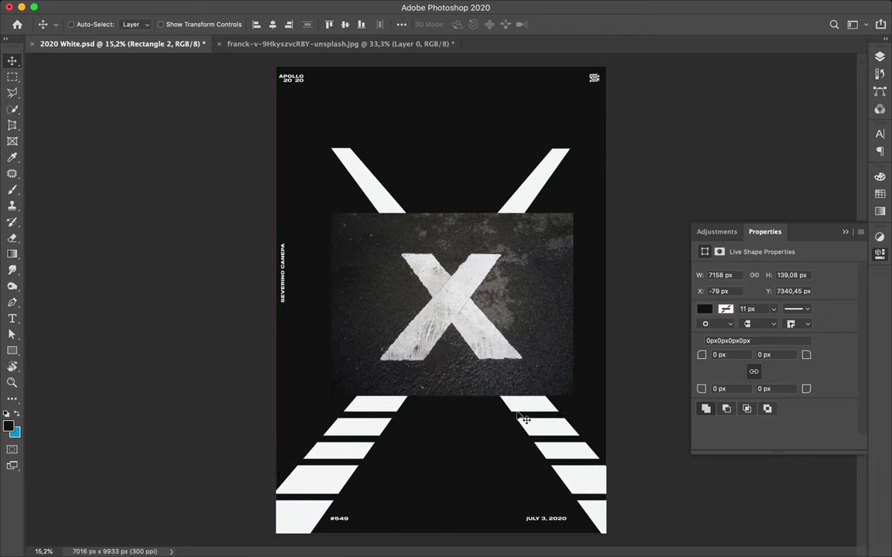
{"action": "left_click_drag", "start_coordinate": [479, 414], "coordinate": [454, 443], "text": "alt"}
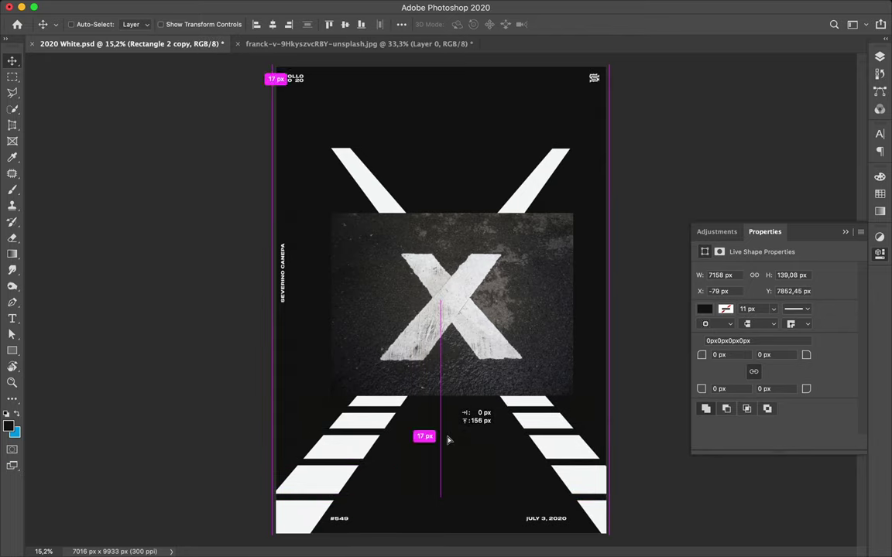
{"action": "key", "text": "p"}
{"action": "left_click", "coordinate": [521, 357]}
- Draw dark Shape 4 over the X's stroke and reshape it into a thin sliver along the upper-left band
{"action": "key", "text": "a"}
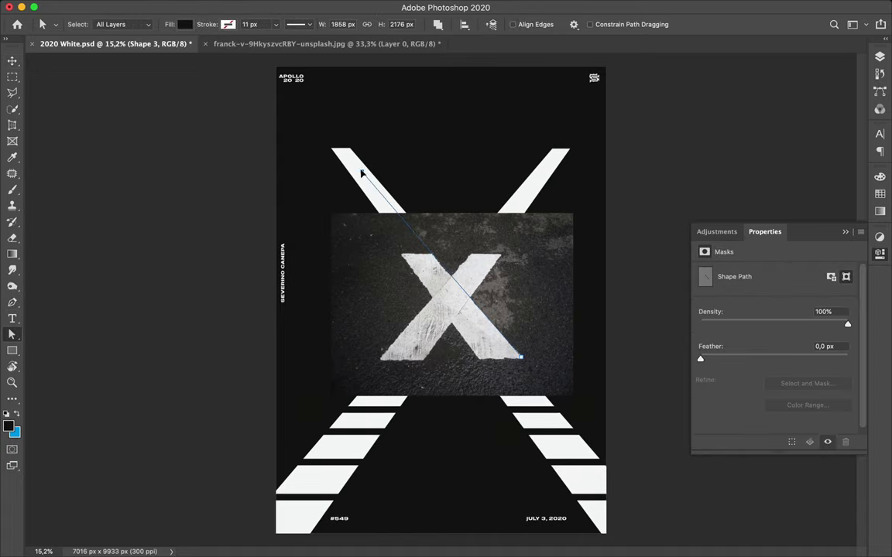
{"action": "key", "text": "p"}
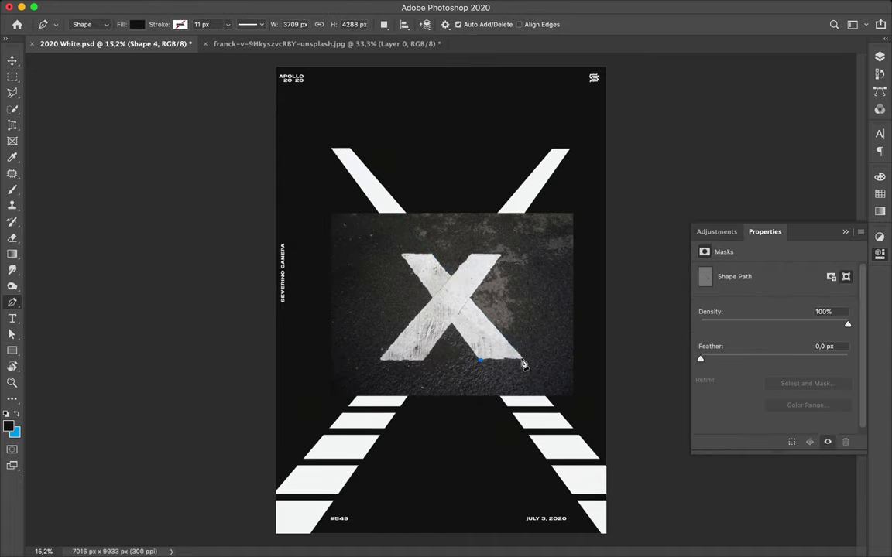
{"action": "key", "text": "a"}
{"action": "key", "text": "p"}
{"action": "left_click", "coordinate": [479, 358]}
{"action": "left_click", "coordinate": [400, 256]}
{"action": "key", "text": "a"}
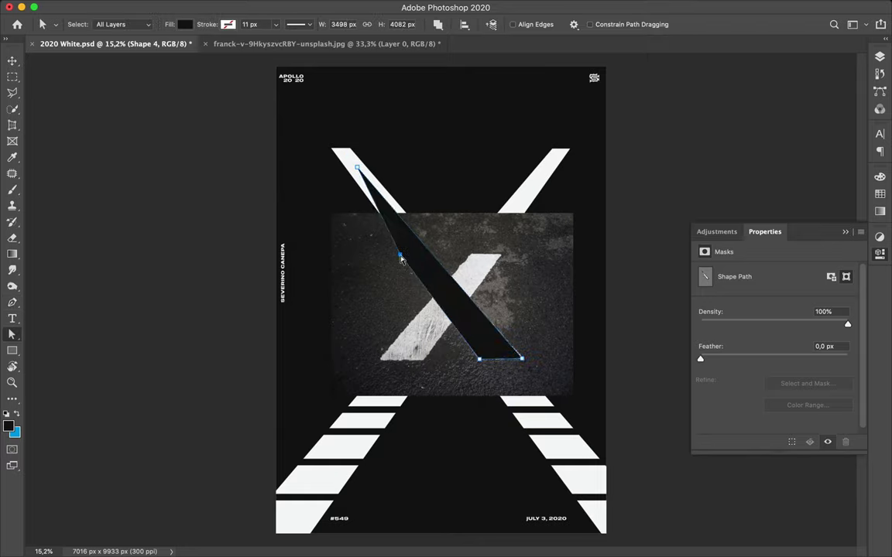
{"action": "left_click_drag", "start_coordinate": [355, 194], "coordinate": [337, 172]}
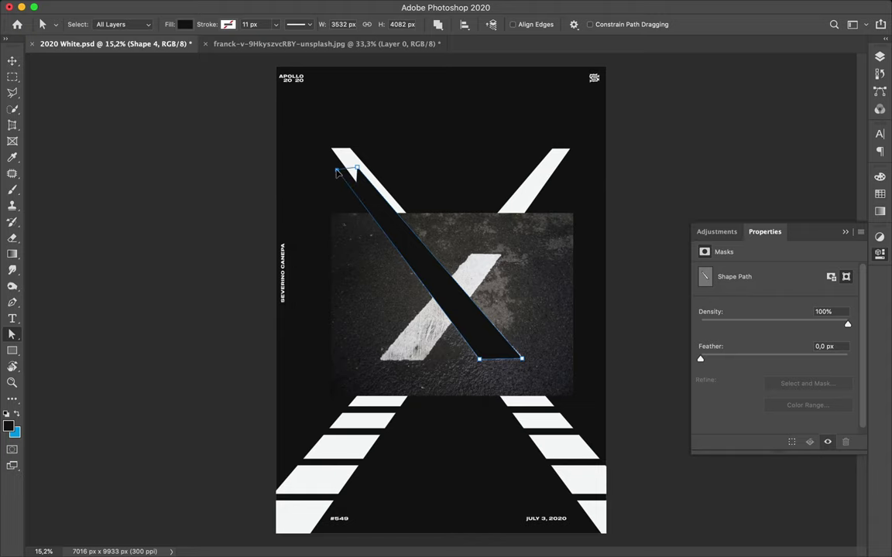
{"action": "left_click_drag", "start_coordinate": [433, 252], "coordinate": [360, 217]}
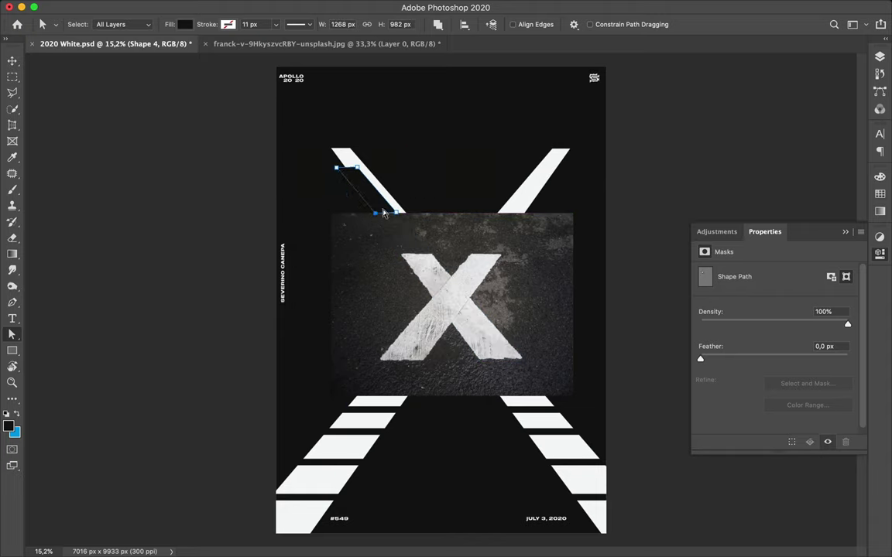
{"action": "key", "text": "v"}
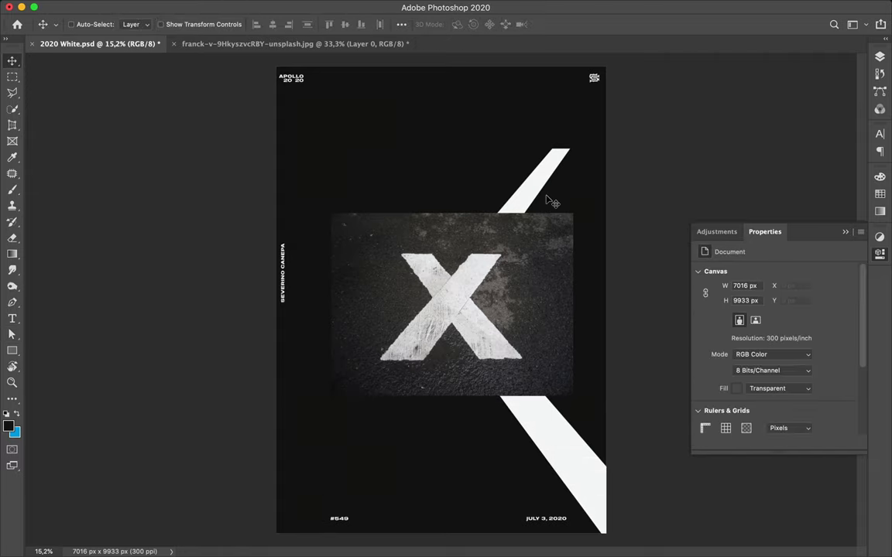
- Hide the white diagonal band, type APO, scale it into huge type and reorder its layer
{"action": "left_click", "coordinate": [549, 202], "text": "ctrl"}
{"action": "type", "text": "t"}
{"action": "type", "text": "APO"}
{"action": "key", "text": "ctrl+t"}
{"action": "mouse_move", "coordinate": [389, 176]}
{"action": "left_mouse_down"}
{"action": "mouse_move", "coordinate": [682, 282]}
{"action": "mouse_move", "coordinate": [263, 125]}
{"action": "left_mouse_up"}
{"action": "key", "text": "Return"}
{"action": "left_click", "coordinate": [880, 56]}
{"action": "left_click", "coordinate": [860, 71]}
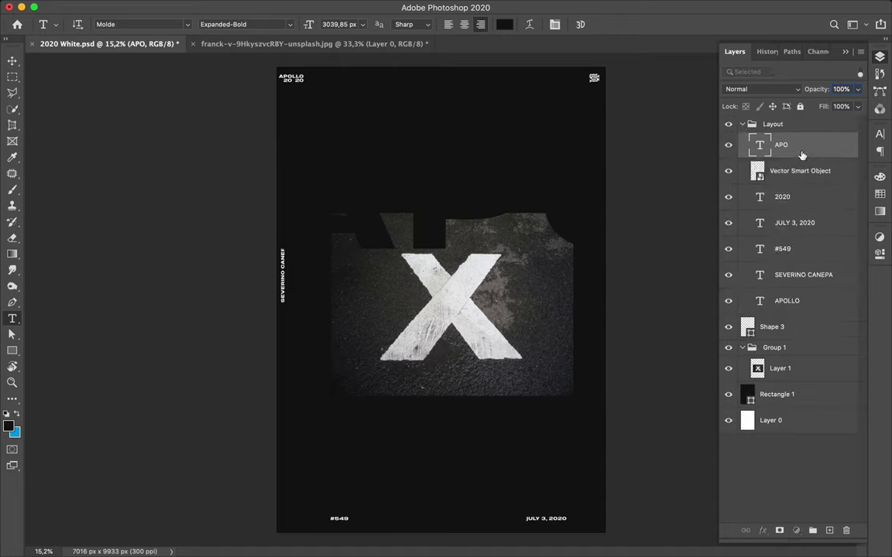
{"action": "left_click_drag", "start_coordinate": [746, 149], "coordinate": [812, 303]}
- Colour the APO text lime yellow #e6e42b and move it to the page top
{"action": "left_click", "coordinate": [879, 194]}
{"action": "left_click", "coordinate": [764, 248]}
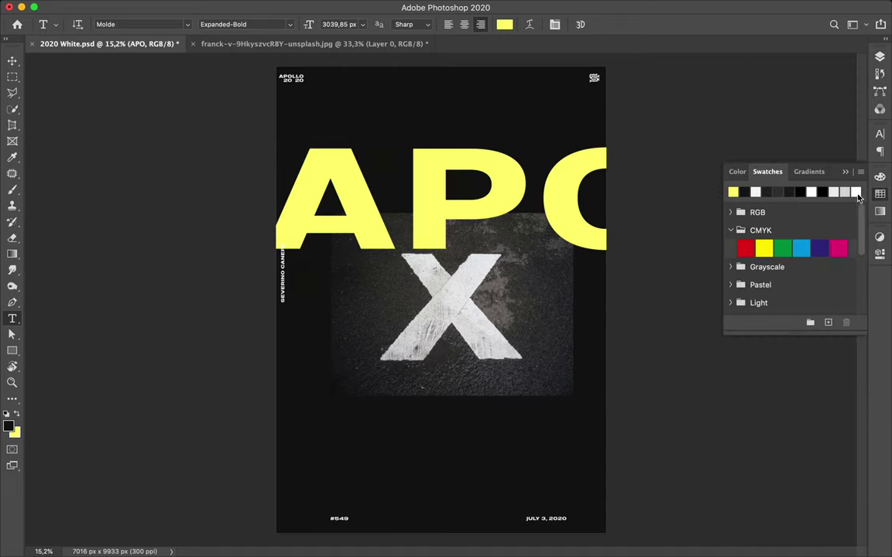
{"action": "left_click", "coordinate": [504, 24]}
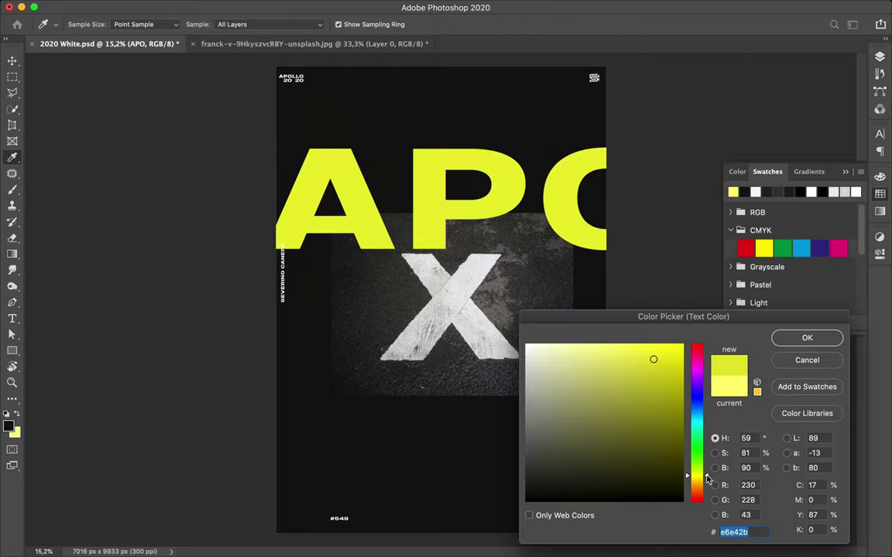
{"action": "key", "text": "Return"}
{"action": "key", "text": "v"}
{"action": "mouse_move", "coordinate": [488, 199]}
{"action": "left_mouse_down"}
{"action": "mouse_move", "coordinate": [488, 132]}
{"action": "mouse_move", "coordinate": [477, 99]}
{"action": "mouse_move", "coordinate": [437, 457]}
{"action": "left_mouse_up"}
- Change the APO copy's text to LLO and enlarge it to span the page width
{"action": "double_click", "coordinate": [437, 458]}
{"action": "type", "text": "LLO"}
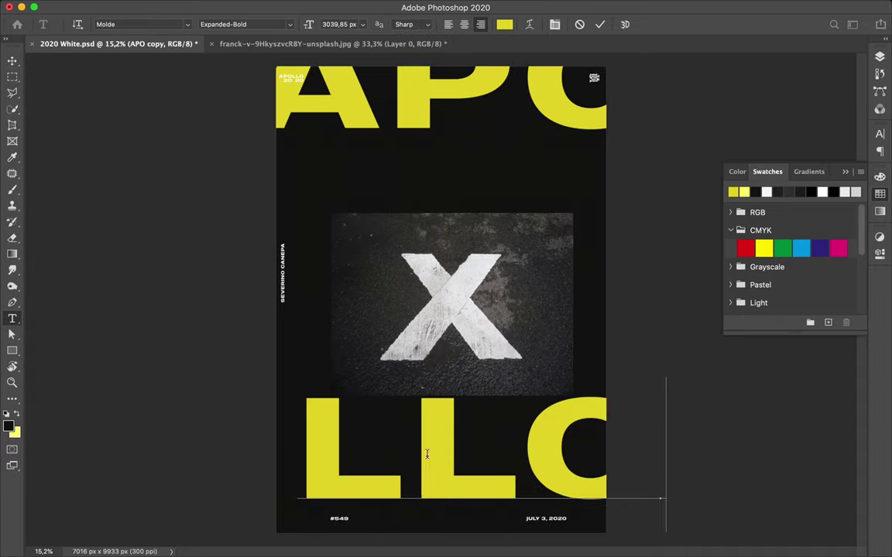
{"action": "key", "text": "ctrl+Return"}
{"action": "key", "text": "v"}
{"action": "key", "text": "ctrl+t"}
{"action": "left_click_drag", "start_coordinate": [250, 263], "coordinate": [140, 259]}
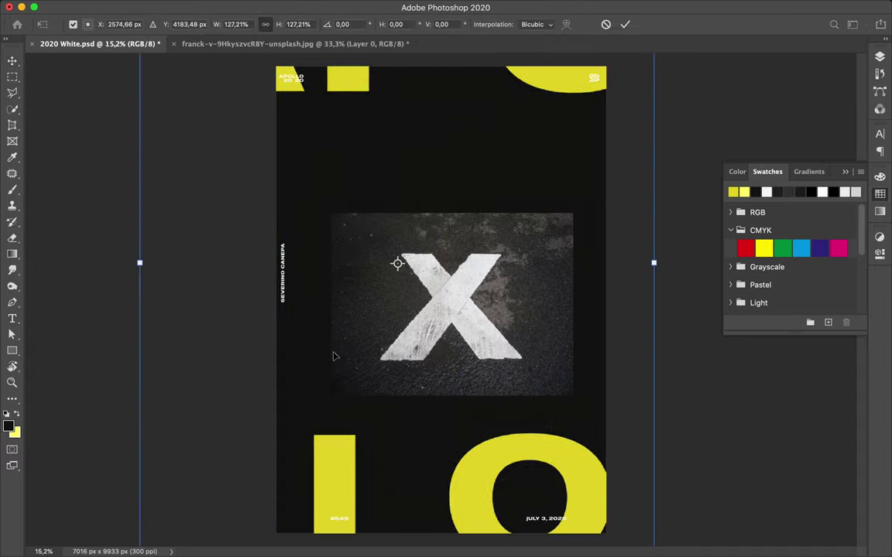
{"action": "key", "text": "Return"}
- Position LLO along the page bottom and APO across the top
{"action": "mouse_move", "coordinate": [330, 488]}
{"action": "left_mouse_down"}
{"action": "mouse_move", "coordinate": [418, 460]}
{"action": "mouse_move", "coordinate": [434, 167]}
{"action": "left_mouse_up"}
{"action": "mouse_move", "coordinate": [426, 372]}
{"action": "left_mouse_down"}
{"action": "mouse_move", "coordinate": [426, 463]}
{"action": "mouse_move", "coordinate": [427, 425]}
{"action": "left_mouse_up"}
{"action": "left_click_drag", "start_coordinate": [461, 363], "coordinate": [426, 360]}
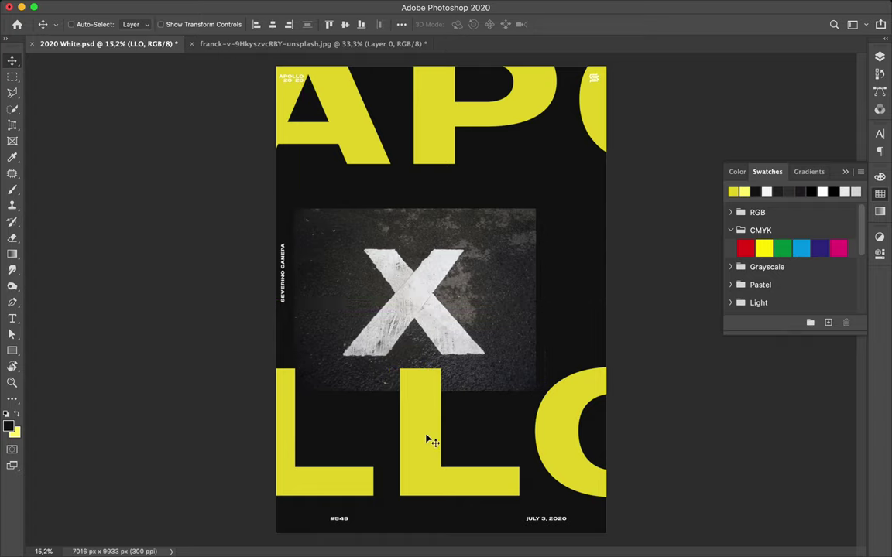
{"action": "left_click_drag", "start_coordinate": [428, 438], "coordinate": [447, 434]}
- Shift the X photo slightly right, then try a hand-drawn triangle and delete it
{"action": "left_click_drag", "start_coordinate": [425, 305], "coordinate": [447, 318]}
{"action": "key", "text": "p"}
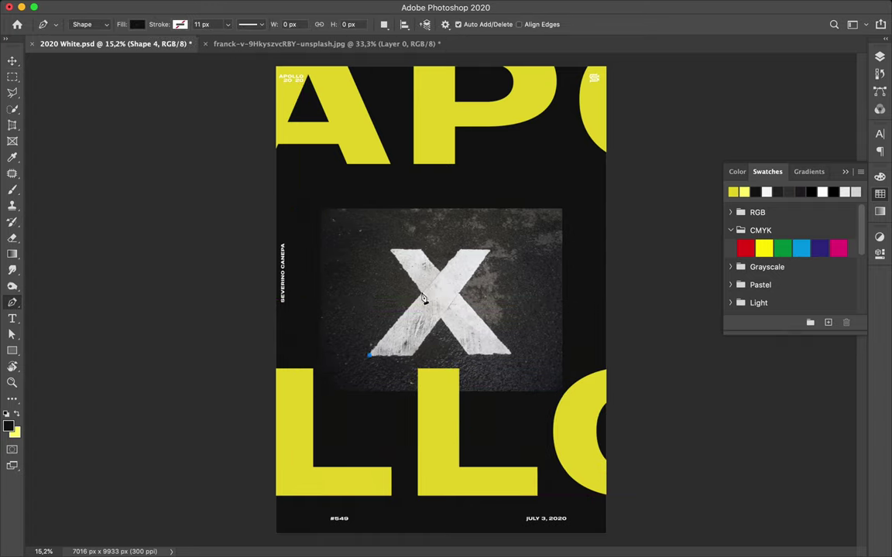
{"action": "left_click", "coordinate": [374, 228]}
{"action": "key", "text": "a"}
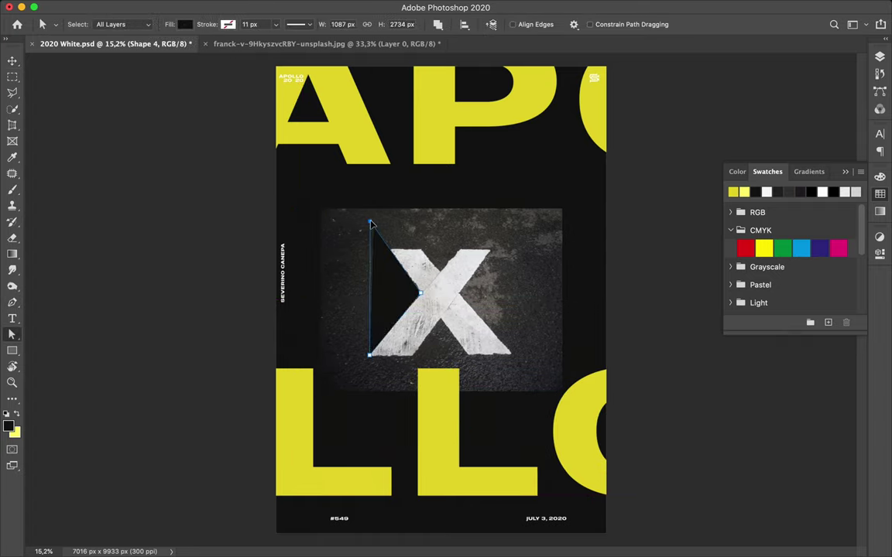
{"action": "key", "text": "v"}
{"action": "key", "text": "Delete"}
- Draw a black 3-sided polygon and rotate it to point down into the photo's top edge
{"action": "key", "text": "u"}
{"action": "mouse_move", "coordinate": [365, 270]}
{"action": "left_mouse_down"}
{"action": "mouse_move", "coordinate": [381, 256]}
{"action": "mouse_move", "coordinate": [364, 222]}
{"action": "left_mouse_up"}
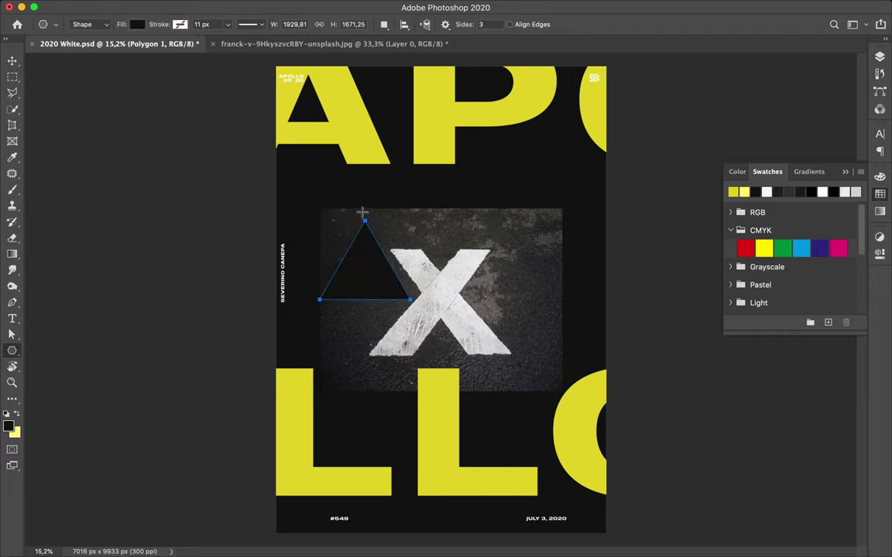
{"action": "key", "text": "a"}
{"action": "key", "text": "v"}
{"action": "left_click_drag", "start_coordinate": [368, 261], "coordinate": [441, 195]}
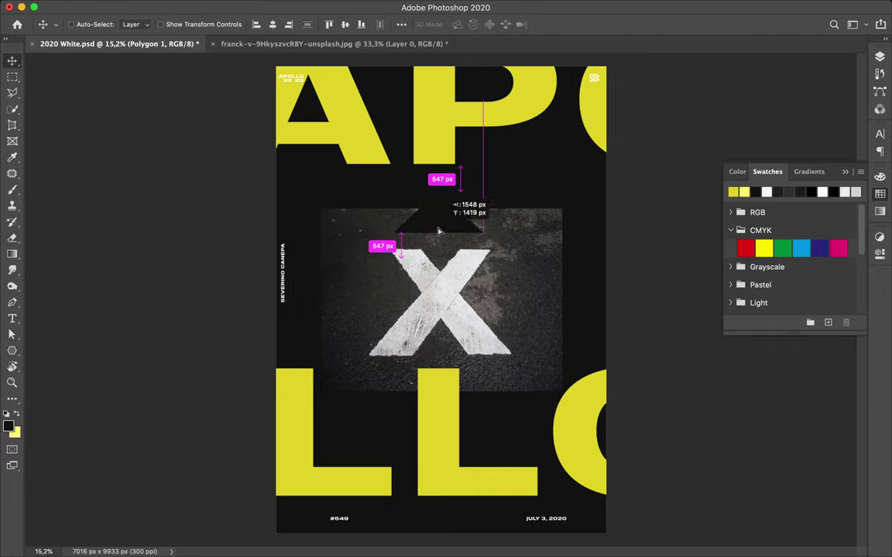
{"action": "key", "text": "ctrl+t"}
{"action": "key", "text": "Return"}
- Add rotated triangle copies on the photo's right and bottom sides, pointing inward
{"action": "left_click_drag", "start_coordinate": [454, 209], "coordinate": [597, 308]}
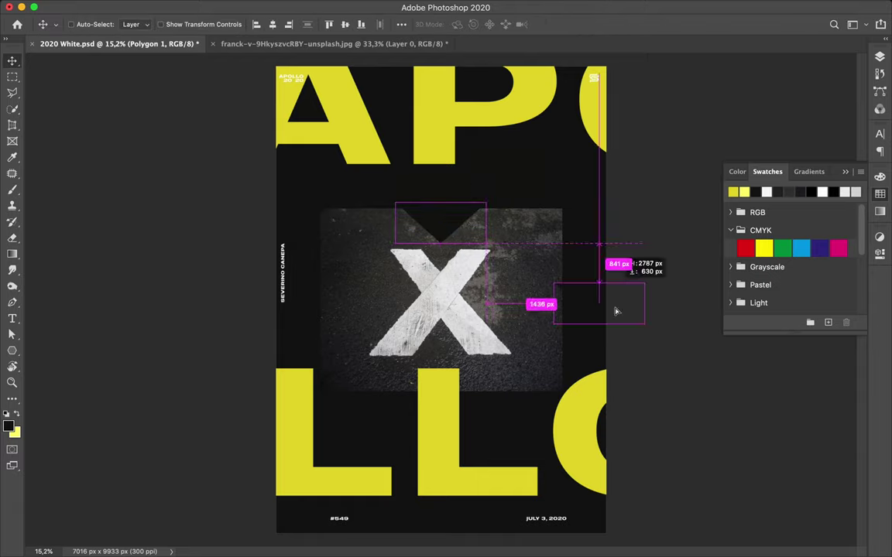
{"action": "key", "text": "ctrl+t"}
{"action": "left_click_drag", "start_coordinate": [527, 312], "coordinate": [580, 254]}
{"action": "key", "text": "Return"}
{"action": "left_click_drag", "start_coordinate": [583, 313], "coordinate": [440, 404]}
{"action": "key", "text": "ctrl+t"}
{"action": "left_click_drag", "start_coordinate": [473, 352], "coordinate": [516, 384]}
{"action": "key", "text": "Return"}
- Place a rotated triangle copy on the photo's left edge to complete the X
{"action": "left_click_drag", "start_coordinate": [440, 402], "coordinate": [328, 299]}
{"action": "key", "text": "ctrl+t"}
{"action": "mouse_move", "coordinate": [372, 324]}
{"action": "left_mouse_down"}
{"action": "mouse_move", "coordinate": [374, 291]}
{"action": "mouse_move", "coordinate": [331, 290]}
{"action": "left_mouse_up"}
{"action": "key", "text": "Return"}
{"action": "left_click", "coordinate": [370, 75], "text": "ctrl"}
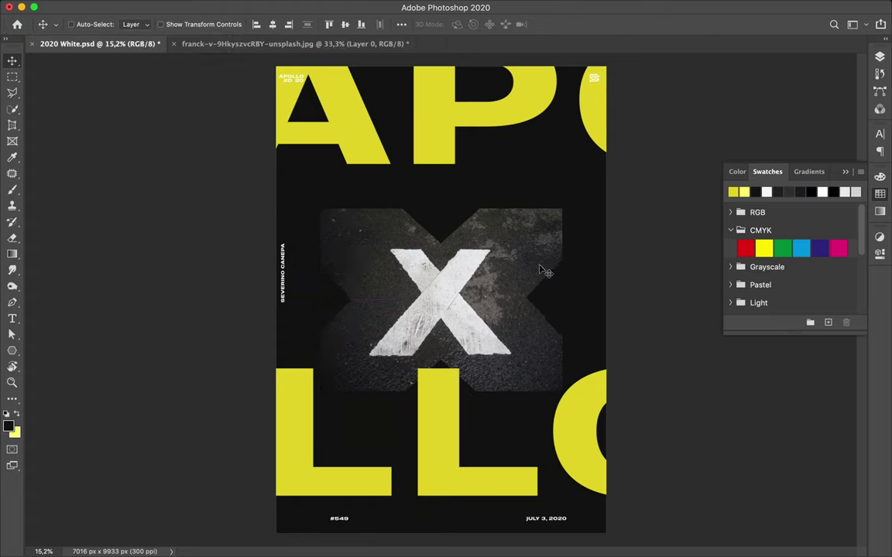
- Draw a thin rectangle bar above the photo's upper right and choose yellow fill
{"action": "left_click", "coordinate": [550, 306], "text": "ctrl"}
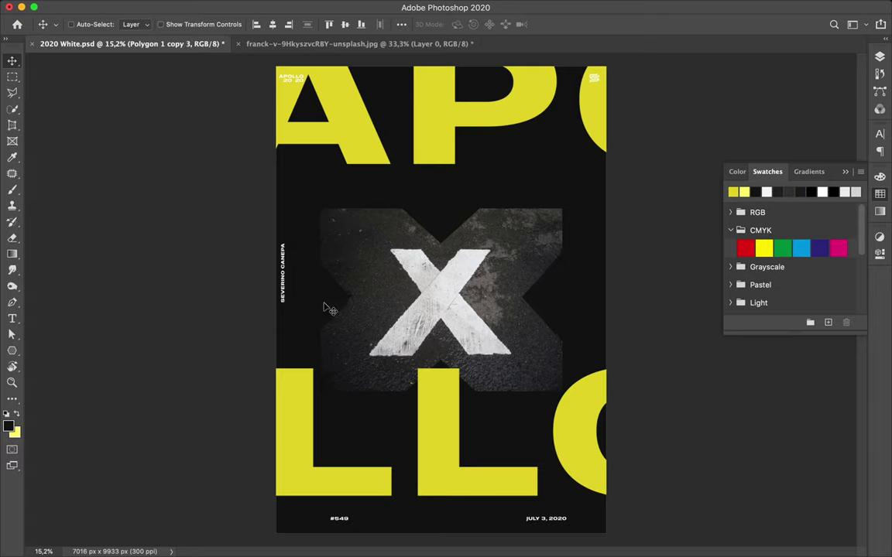
{"action": "key", "text": "u"}
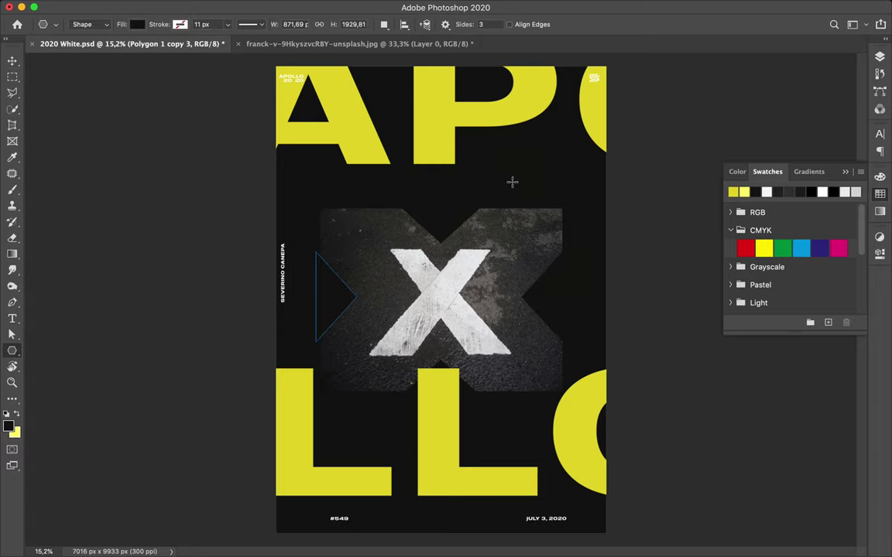
{"action": "key", "text": "Escape"}
{"action": "mouse_move", "coordinate": [572, 189]}
{"action": "left_mouse_down"}
{"action": "mouse_move", "coordinate": [585, 192]}
{"action": "mouse_move", "coordinate": [586, 257]}
{"action": "mouse_move", "coordinate": [388, 255]}
{"action": "left_mouse_up"}
{"action": "left_click", "coordinate": [137, 24]}
- Fill the bar yellow, stack duplicates, and place a shrunken stack left of the photo
{"action": "left_click", "coordinate": [116, 80]}
{"action": "key", "text": "v"}
{"action": "key", "text": "ctrl+t"}
{"action": "key", "text": "Return"}
{"action": "left_click_drag", "start_coordinate": [426, 298], "coordinate": [310, 174]}
{"action": "mouse_move", "coordinate": [573, 252]}
{"action": "left_mouse_down"}
{"action": "mouse_move", "coordinate": [412, 443]}
{"action": "mouse_move", "coordinate": [413, 503]}
{"action": "left_mouse_up"}
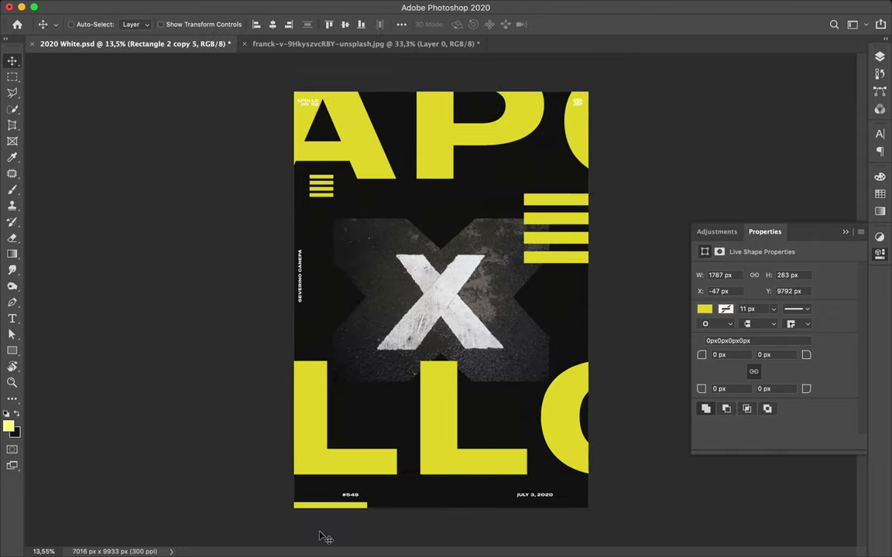
- Stretch a bar copy across the full page bottom and shift #549 and the date along it
{"action": "key", "text": "ctrl+t"}
{"action": "left_click_drag", "start_coordinate": [554, 507], "coordinate": [589, 508]}
{"action": "key", "text": "Return"}
{"action": "left_click_drag", "start_coordinate": [348, 494], "coordinate": [309, 503]}
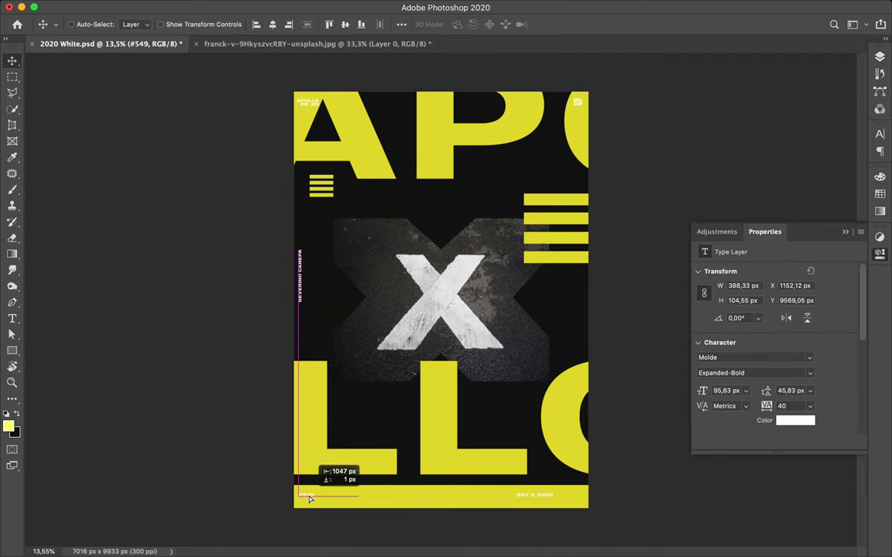
{"action": "left_click_drag", "start_coordinate": [551, 500], "coordinate": [582, 500]}
{"action": "left_click", "coordinate": [488, 504]}
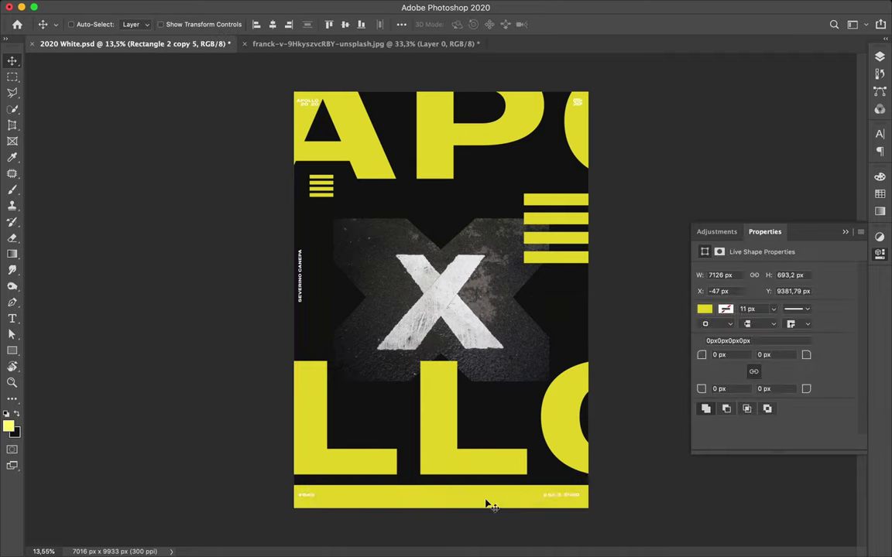
- Add a half-size bar stack near the P and another copy by the lower L
{"action": "left_click_drag", "start_coordinate": [336, 201], "coordinate": [410, 122]}
{"action": "key", "text": "ctrl+t"}
{"action": "key", "text": "Return"}
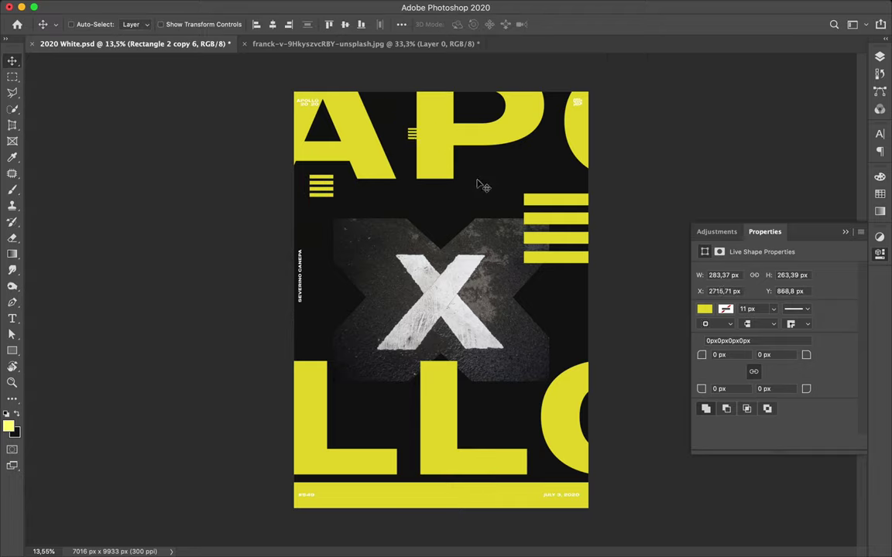
{"action": "left_click_drag", "start_coordinate": [546, 226], "coordinate": [348, 438]}
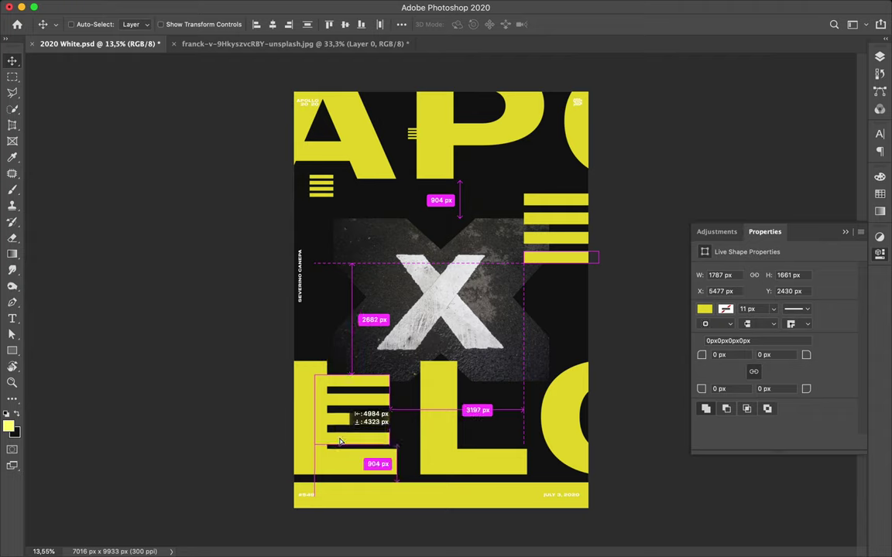
- Zoom in, show the Layers panel, and nudge the small top stripes slightly left
{"action": "left_click", "coordinate": [414, 130]}
{"action": "key", "text": "ctrl+t"}
{"action": "key", "text": "Escape"}
{"action": "scroll", "coordinate": [428, 135], "scroll_direction": "up", "scroll_amount": 2}
{"action": "key", "text": "F7"}
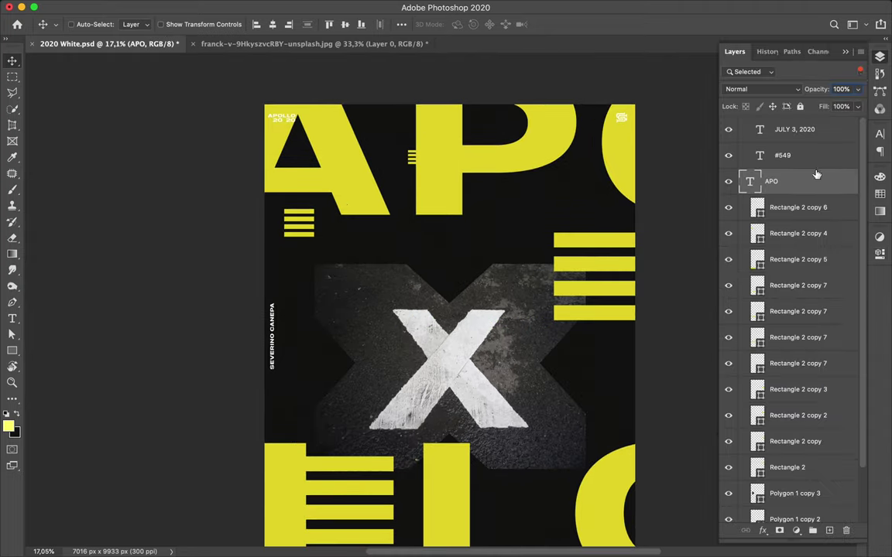
{"action": "left_click", "coordinate": [787, 308]}
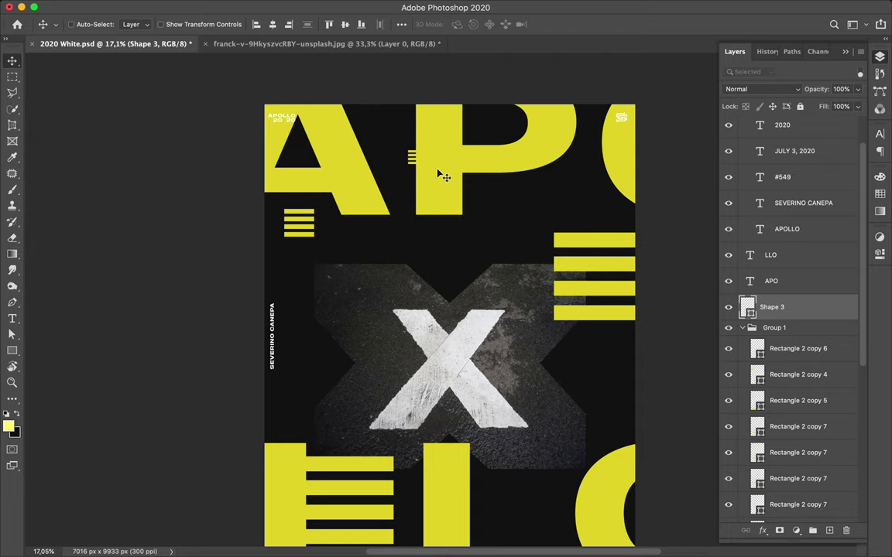
{"action": "left_click", "coordinate": [411, 159], "text": "ctrl"}
{"action": "left_click_drag", "start_coordinate": [411, 161], "coordinate": [406, 168]}
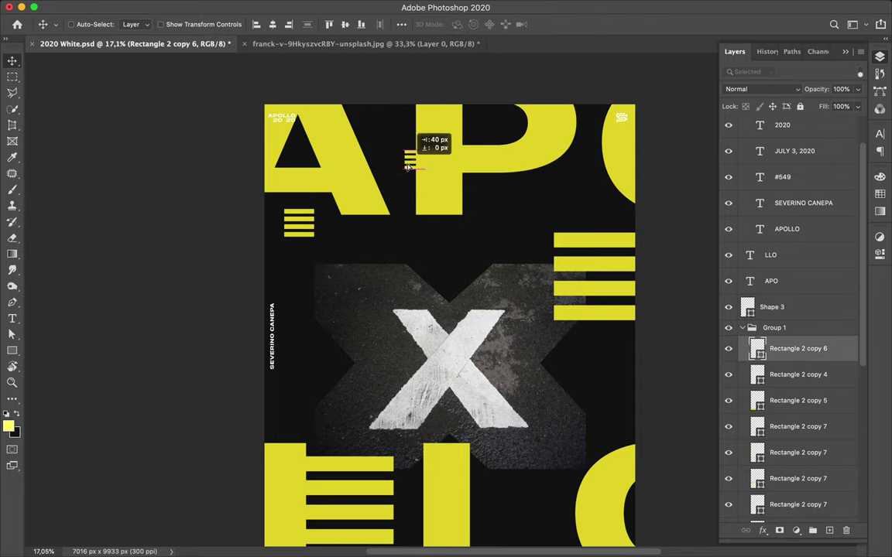
{"action": "scroll", "coordinate": [344, 246], "scroll_direction": "down", "scroll_amount": 3}
- Delete the duplicated stripe layers inside the LLO letters
{"action": "left_click", "coordinate": [335, 233], "text": "ctrl"}
{"action": "left_click", "coordinate": [359, 370], "text": "ctrl"}
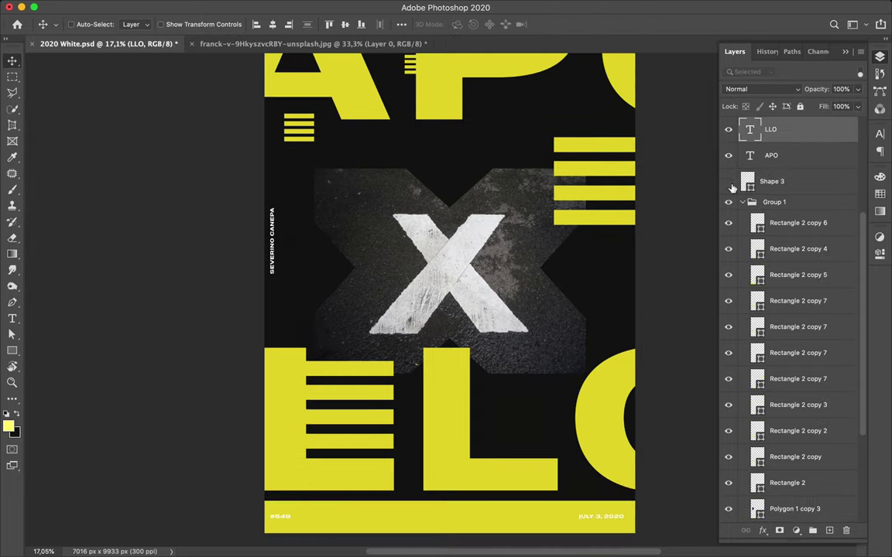
{"action": "left_click", "coordinate": [797, 378]}
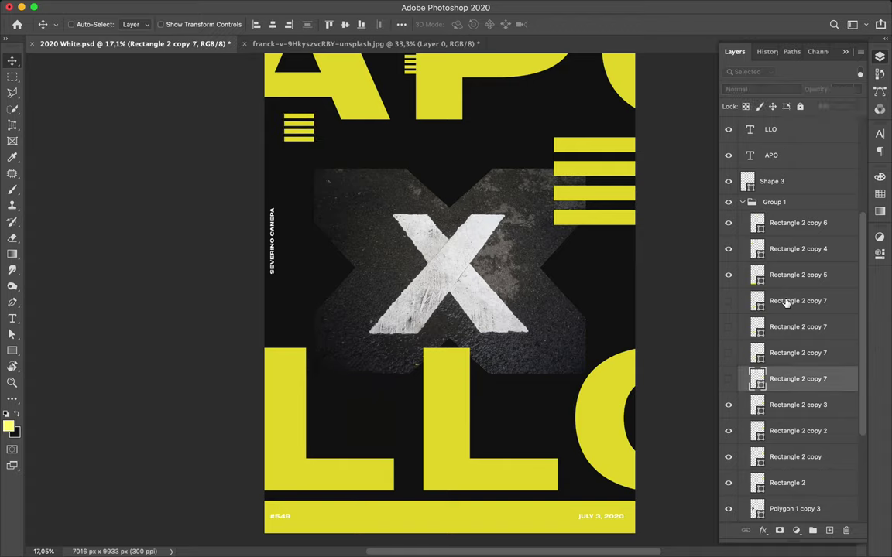
{"action": "key", "text": "Delete"}
{"action": "scroll", "coordinate": [452, 249], "scroll_direction": "up", "scroll_amount": 2}
{"action": "scroll", "coordinate": [453, 250], "scroll_direction": "down", "scroll_amount": 2}
- Temporarily hide LLO, adjust the X's polygon layers, and try moving APO upward
{"action": "left_click", "coordinate": [453, 250], "text": "ctrl"}
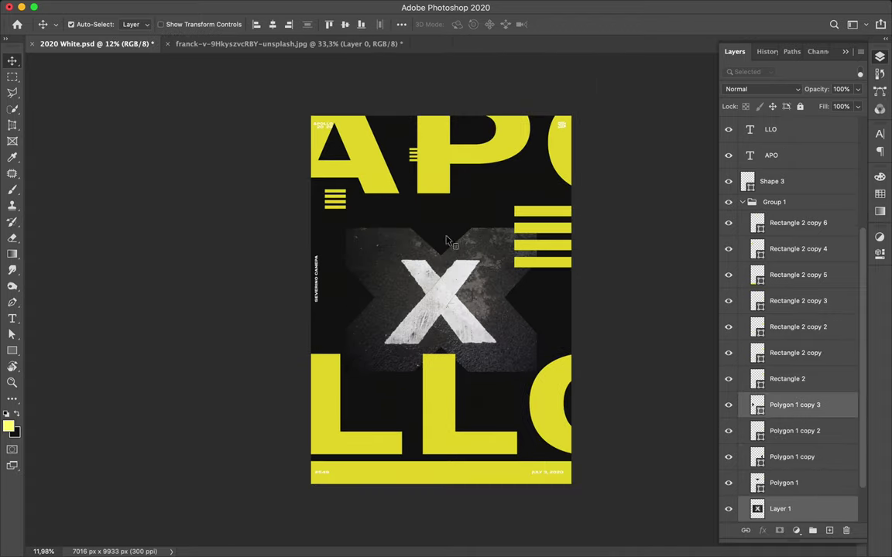
{"action": "left_click", "coordinate": [462, 372], "text": "ctrl+shift"}
{"action": "left_click", "coordinate": [459, 377], "text": "ctrl+shift"}
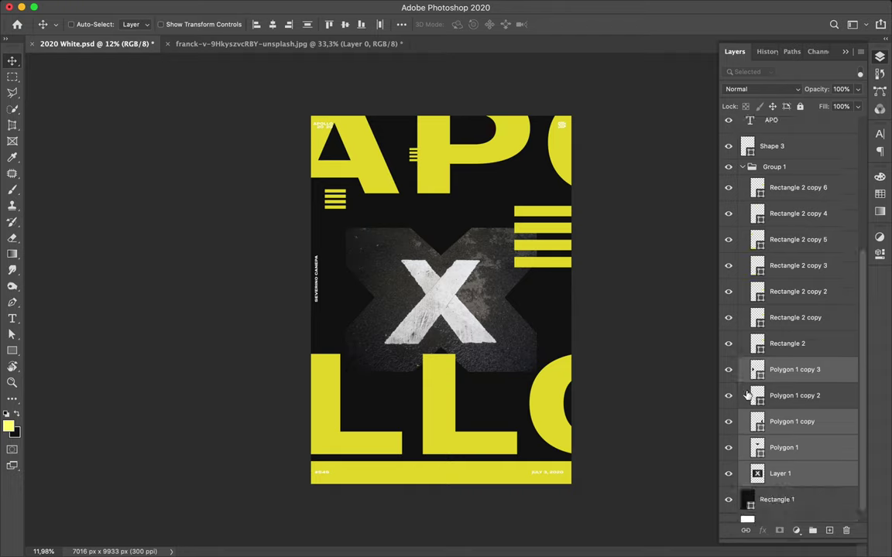
{"action": "key", "text": "ctrl+comma"}
{"action": "left_click", "coordinate": [489, 346], "text": "ctrl+shift"}
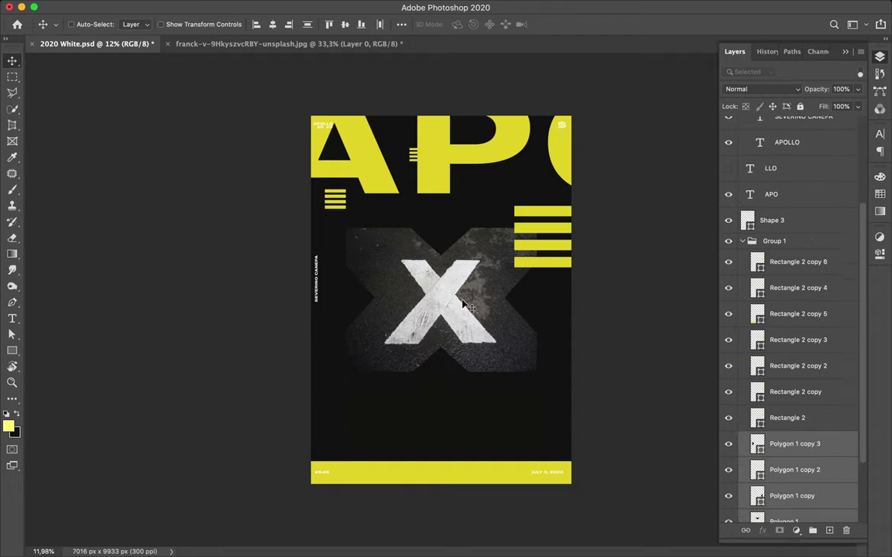
{"action": "left_click_drag", "start_coordinate": [463, 304], "coordinate": [463, 287]}
{"action": "left_click", "coordinate": [728, 168]}
{"action": "left_click_drag", "start_coordinate": [427, 192], "coordinate": [435, 174]}
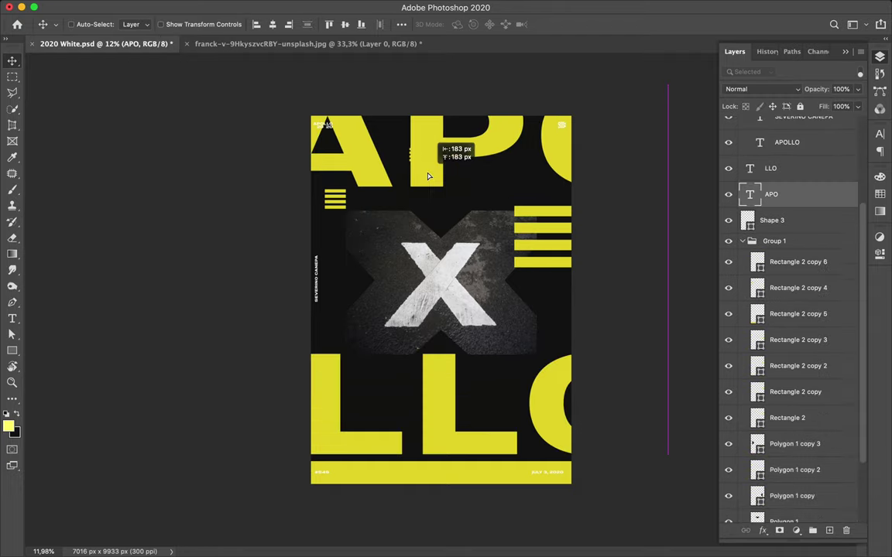
- Delete the stripe stack below APO and the small stripes near the top
{"action": "left_click", "coordinate": [355, 215]}
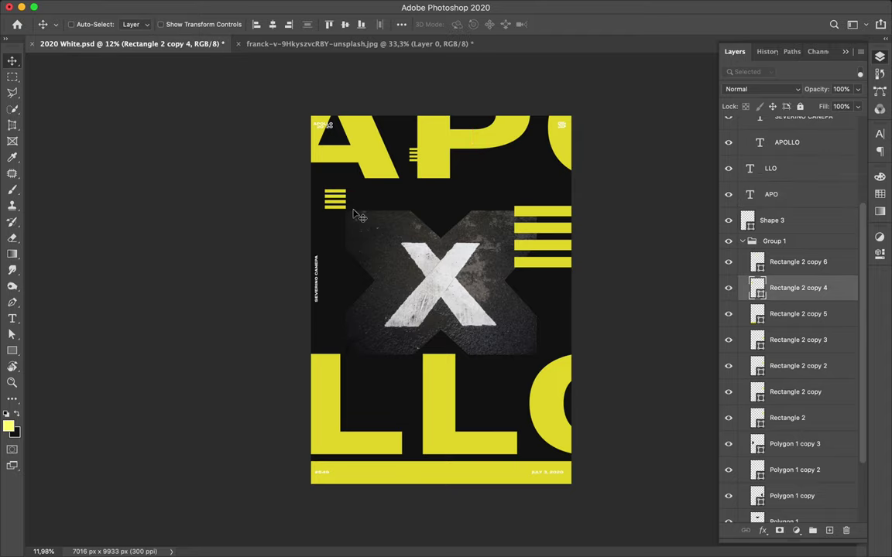
{"action": "left_click", "coordinate": [417, 159]}
{"action": "key", "text": "ctrl+comma"}
{"action": "left_click", "coordinate": [417, 157]}
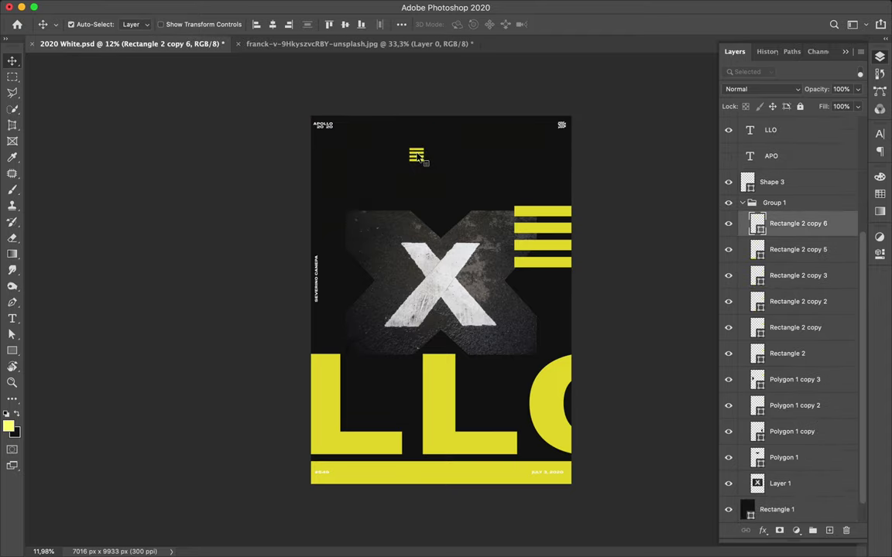
{"action": "key", "text": "Delete"}
{"action": "left_click", "coordinate": [727, 155]}
- Check the #549 text layer's character settings and text colour without changes
{"action": "left_click", "coordinate": [537, 471]}
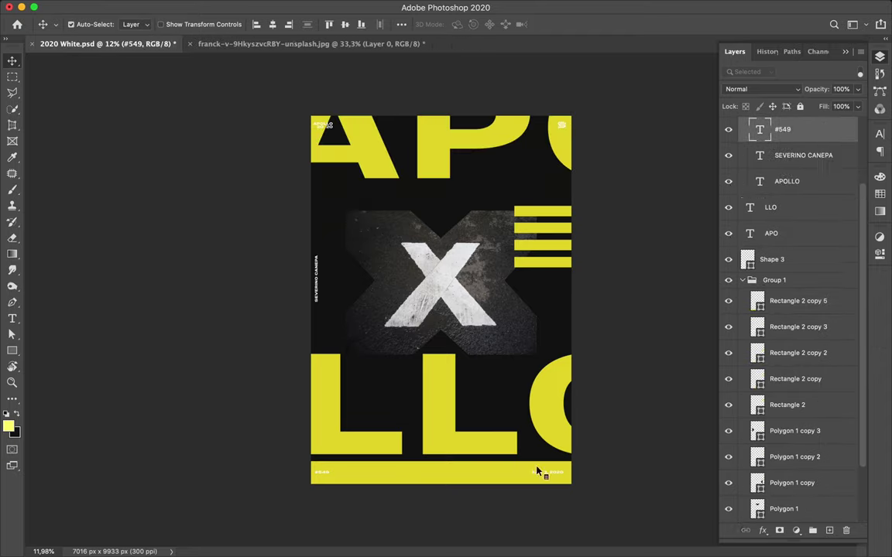
{"action": "left_click", "coordinate": [880, 133]}
{"action": "left_click", "coordinate": [847, 206]}
{"action": "key", "text": "Escape"}
- Push the right stripe stack toward the right edge and draw a small yellow rectangle top right
{"action": "left_click", "coordinate": [544, 233]}
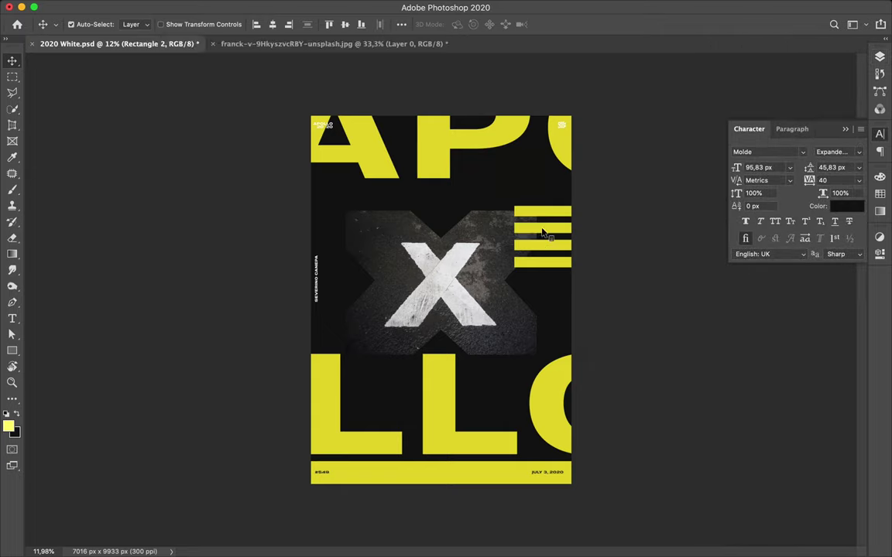
{"action": "left_click_drag", "start_coordinate": [555, 265], "coordinate": [578, 307]}
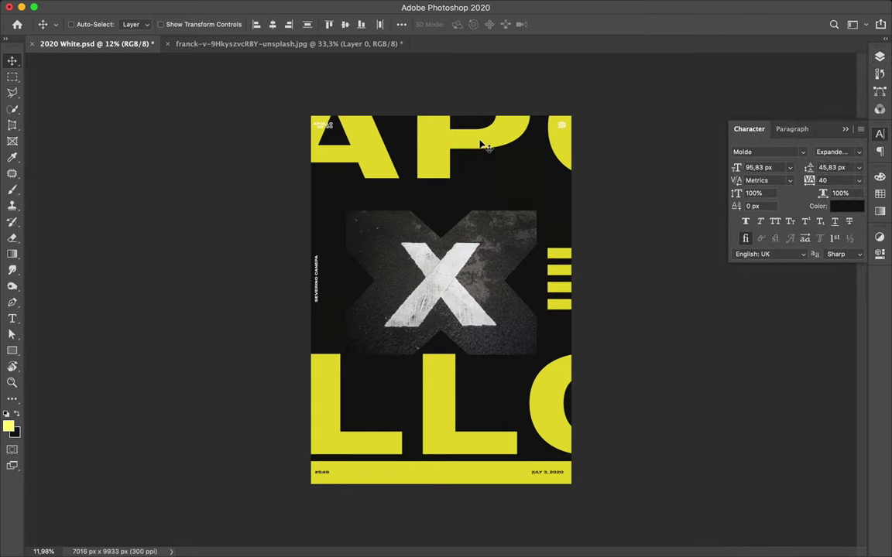
{"action": "key", "text": "m"}
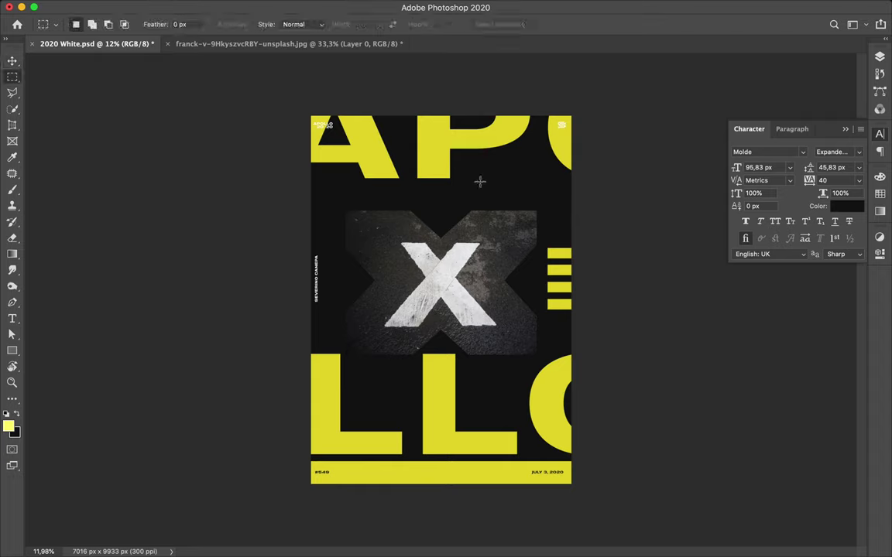
{"action": "key", "text": "u"}
{"action": "left_click_drag", "start_coordinate": [540, 185], "coordinate": [580, 190]}
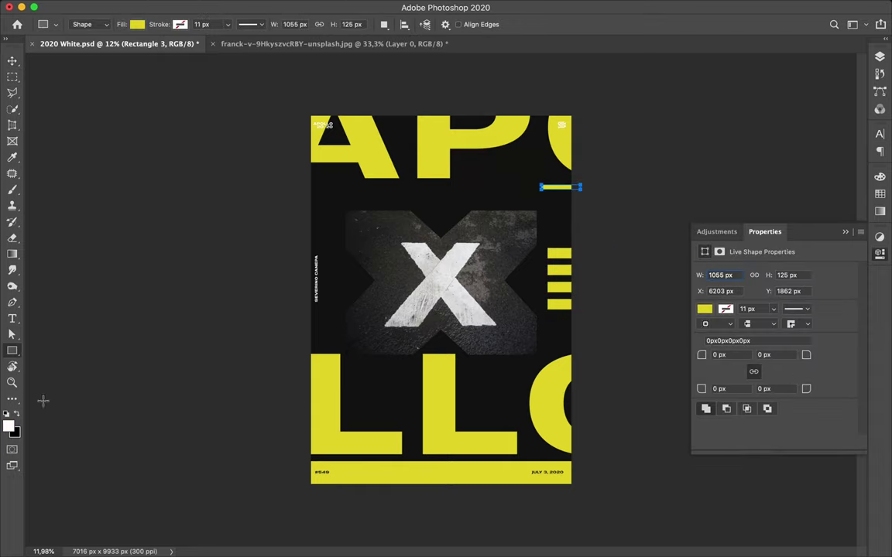
- Undo the small rectangle and draw a three-point path along the photo's top and left
{"action": "key", "text": "ctrl+z"}
{"action": "left_click", "coordinate": [576, 197]}
{"action": "left_click", "coordinate": [332, 197]}
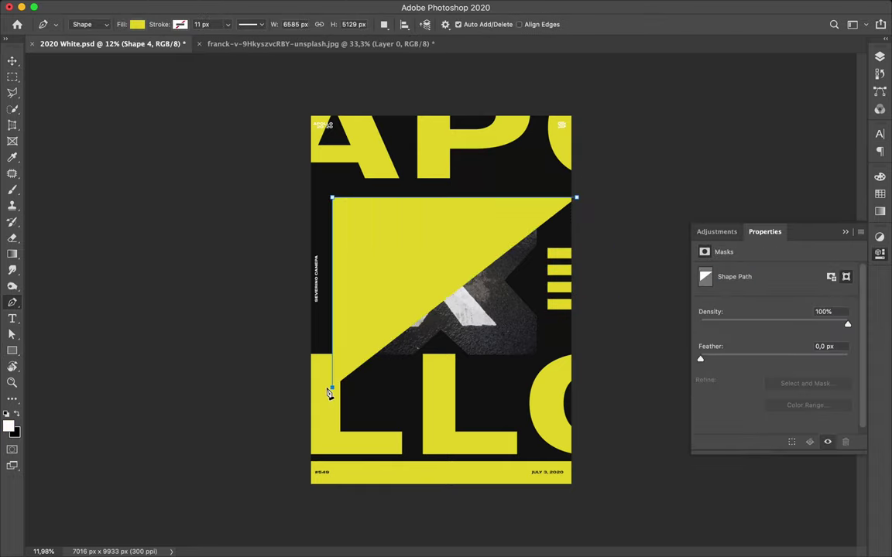
{"action": "left_click", "coordinate": [332, 387]}
{"action": "key", "text": "a"}
{"action": "left_click", "coordinate": [185, 24]}
- Give the frame no fill and a dashed stroke with dash 22 and gap 15
{"action": "left_click", "coordinate": [154, 48]}
{"action": "left_click", "coordinate": [298, 24]}
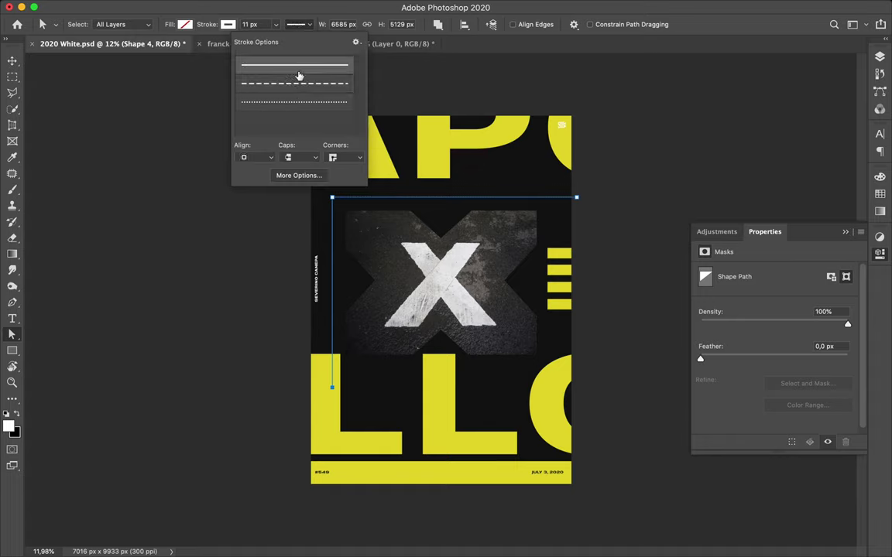
{"action": "left_click", "coordinate": [294, 83]}
{"action": "left_click", "coordinate": [299, 175]}
{"action": "double_click", "coordinate": [358, 305]}
{"action": "type", "text": "22"}
{"action": "double_click", "coordinate": [391, 304]}
{"action": "type", "text": "135"}
{"action": "double_click", "coordinate": [358, 304]}
{"action": "key", "text": "Return"}
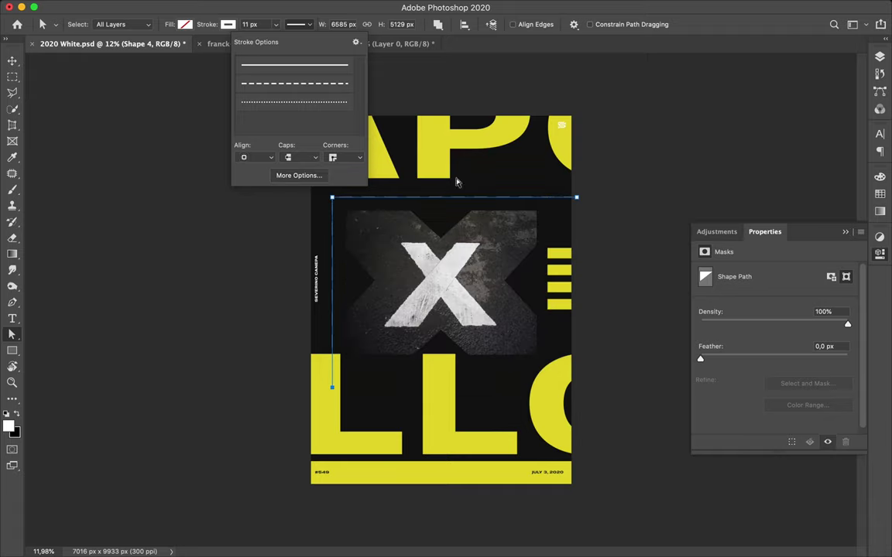
- Thicken the dashed frame stroke to 61 px, then 81 px
{"action": "left_click", "coordinate": [263, 24]}
{"action": "left_click", "coordinate": [402, 196]}
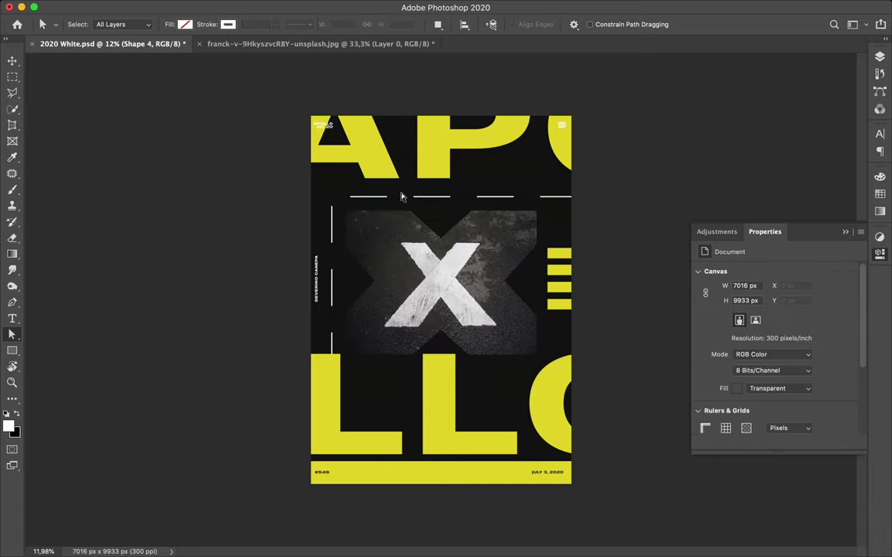
{"action": "scroll", "coordinate": [338, 216], "scroll_direction": "up", "scroll_amount": 2}
{"action": "left_click_drag", "start_coordinate": [308, 114], "coordinate": [317, 193]}
{"action": "left_click", "coordinate": [264, 24]}
{"action": "type", "text": "61"}
{"action": "key", "text": "Return"}
{"action": "key", "text": "shift+Up"}
{"action": "key", "text": "shift+Up"}
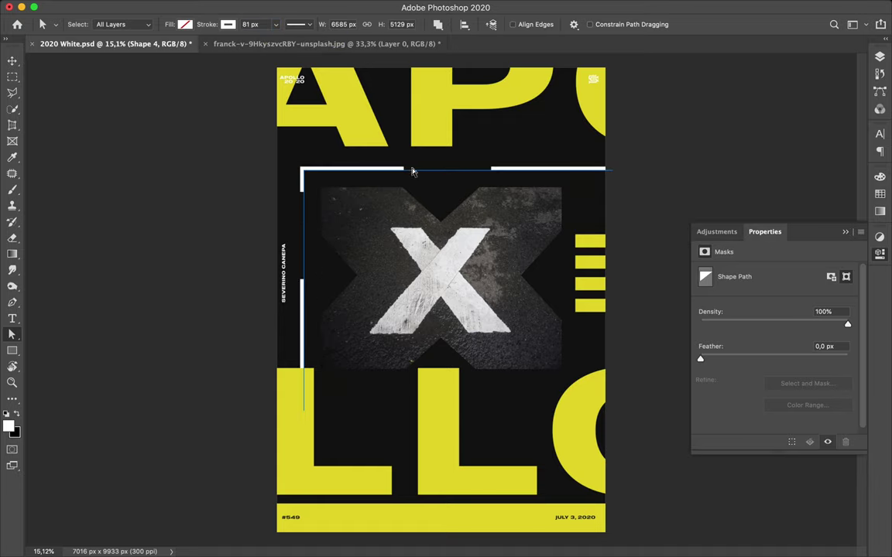
{"action": "left_click", "coordinate": [566, 307]}
- Draw a four-point box outline below the photo with the Pen tool
{"action": "key", "text": "v"}
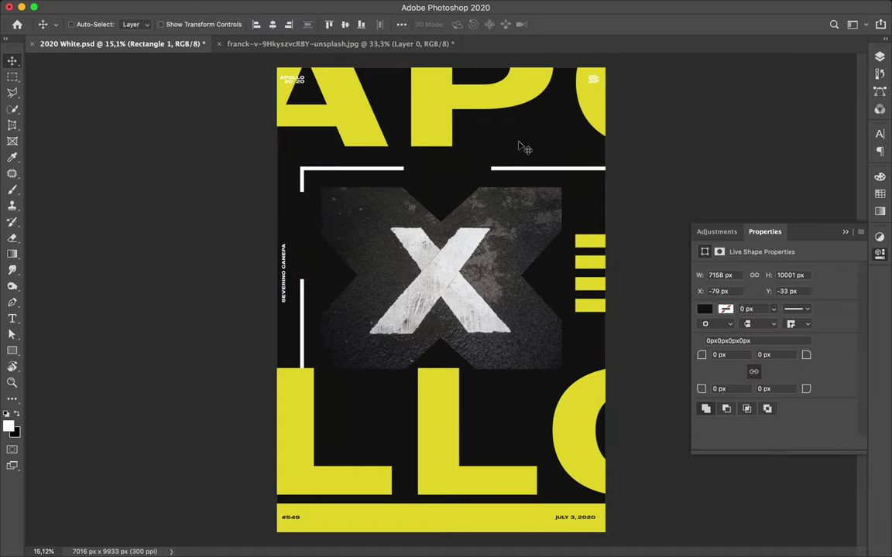
{"action": "left_click", "coordinate": [511, 232]}
{"action": "key", "text": "p"}
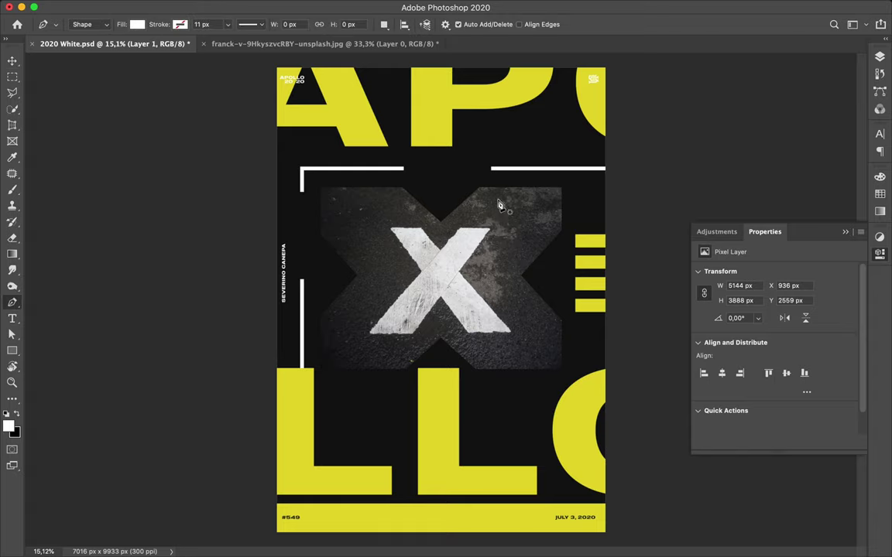
{"action": "left_click", "coordinate": [483, 356]}
{"action": "left_click", "coordinate": [483, 445]}
{"action": "left_click", "coordinate": [534, 445]}
{"action": "left_click", "coordinate": [534, 356]}
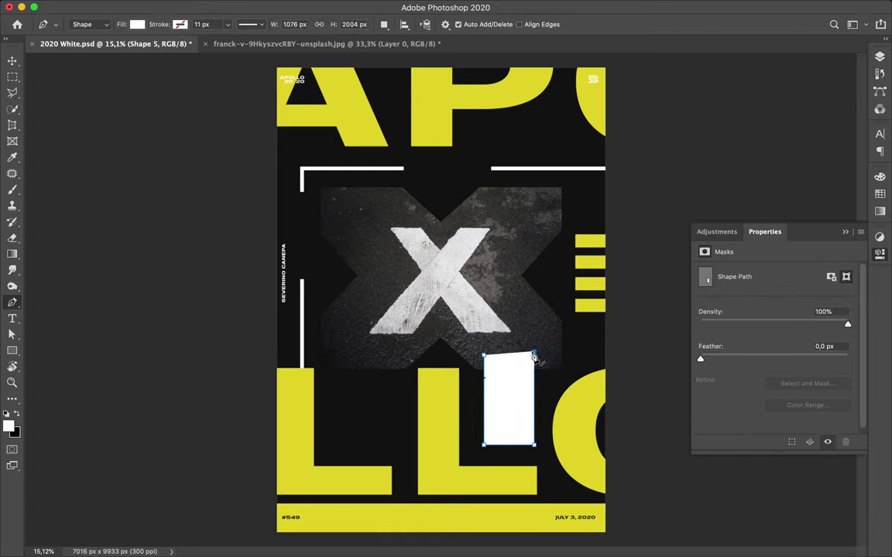
- Give the box no fill and a white dashed stroke 21 px wide
{"action": "key", "text": "a"}
{"action": "left_click", "coordinate": [184, 24]}
{"action": "left_click", "coordinate": [155, 43]}
{"action": "left_click", "coordinate": [227, 24]}
{"action": "left_click", "coordinate": [150, 84]}
{"action": "left_click", "coordinate": [298, 24]}
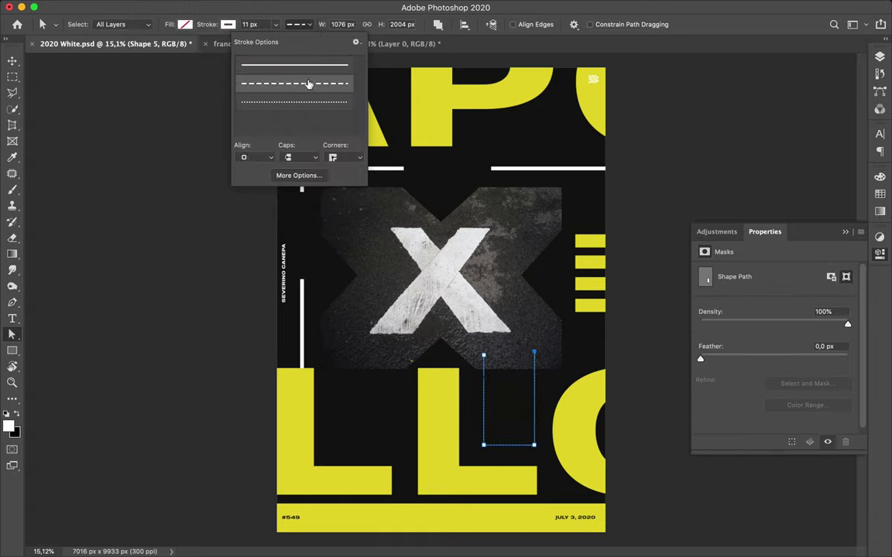
{"action": "left_click", "coordinate": [296, 176]}
{"action": "left_click", "coordinate": [356, 275]}
{"action": "left_click", "coordinate": [517, 327]}
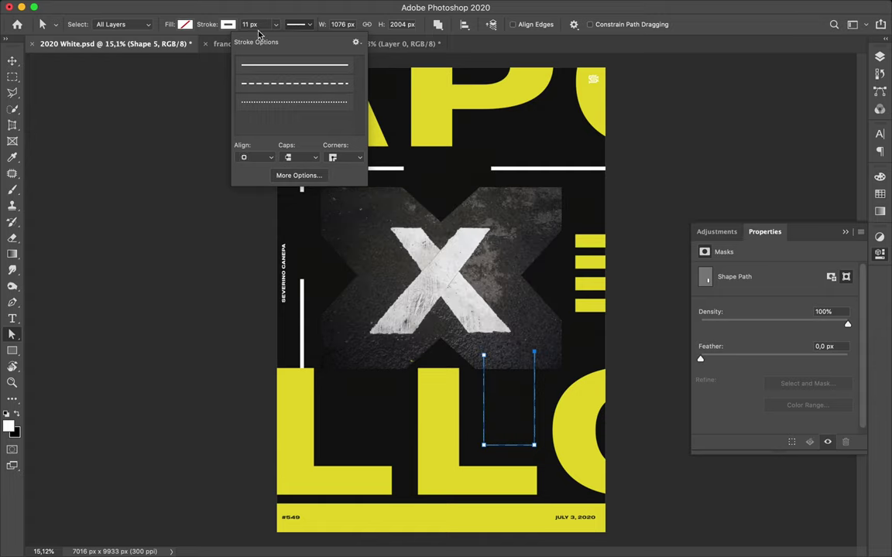
{"action": "left_click", "coordinate": [252, 24]}
{"action": "type", "text": "21"}
{"action": "key", "text": "Return"}
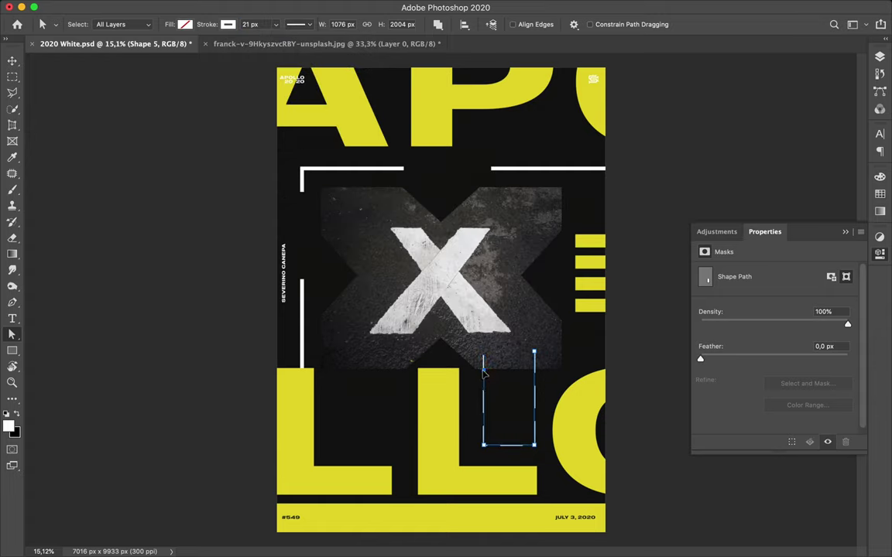
- Extend the path with anchors to the right and upward, then nudge LLO up slightly
{"action": "key", "text": "p"}
{"action": "left_click", "coordinate": [634, 352]}
{"action": "left_click", "coordinate": [635, 153]}
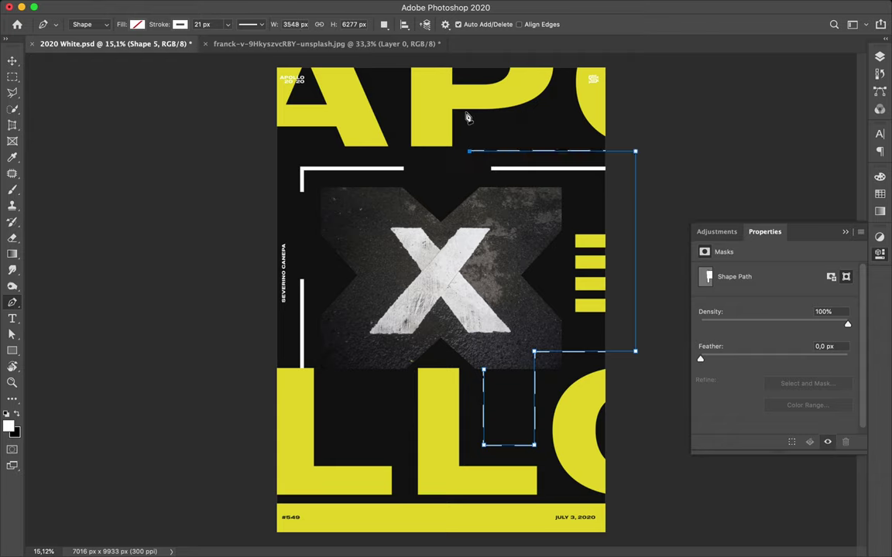
{"action": "key", "text": "a"}
{"action": "scroll", "coordinate": [404, 279], "scroll_direction": "down", "scroll_amount": 1}
{"action": "key", "text": "v"}
{"action": "left_click_drag", "start_coordinate": [454, 473], "coordinate": [452, 470]}
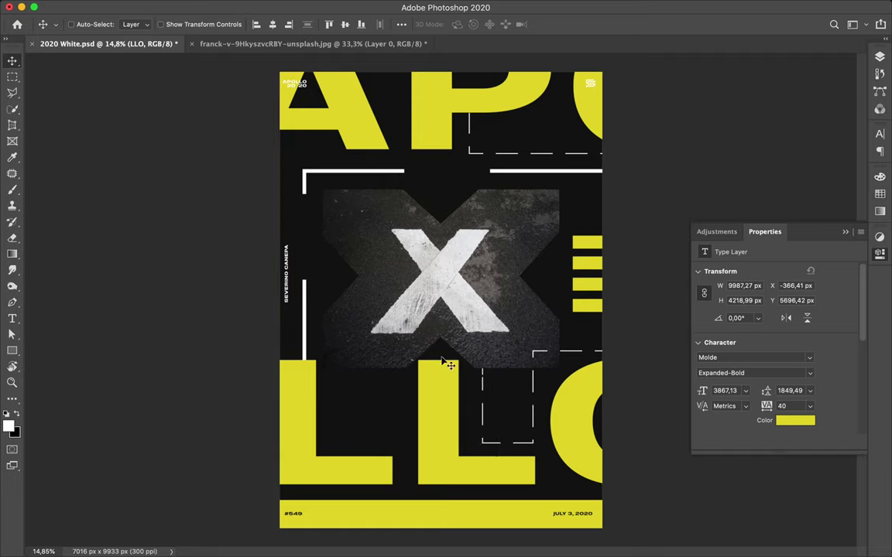
- Group the polygon layers into Group 2 and add a smaller duplicate triangle
{"action": "left_click", "coordinate": [879, 57]}
{"action": "left_click", "coordinate": [860, 72]}
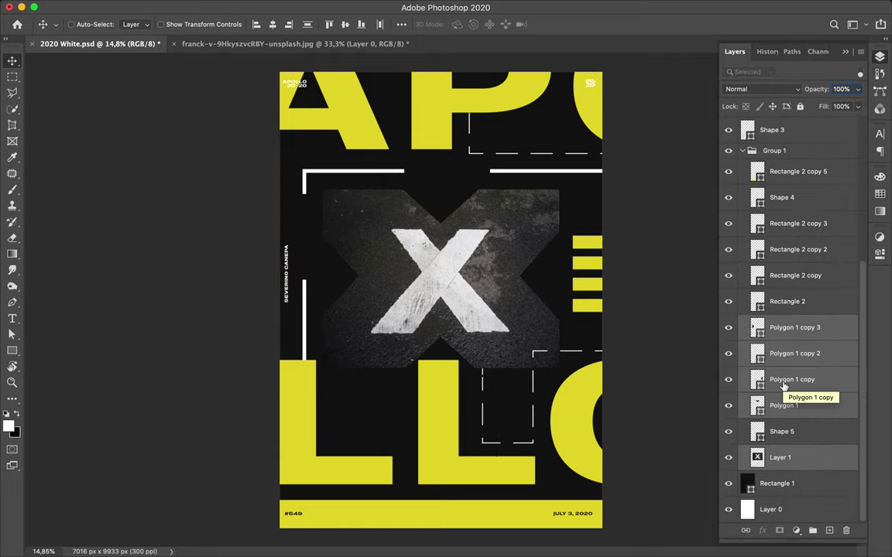
{"action": "key", "text": "ctrl+g"}
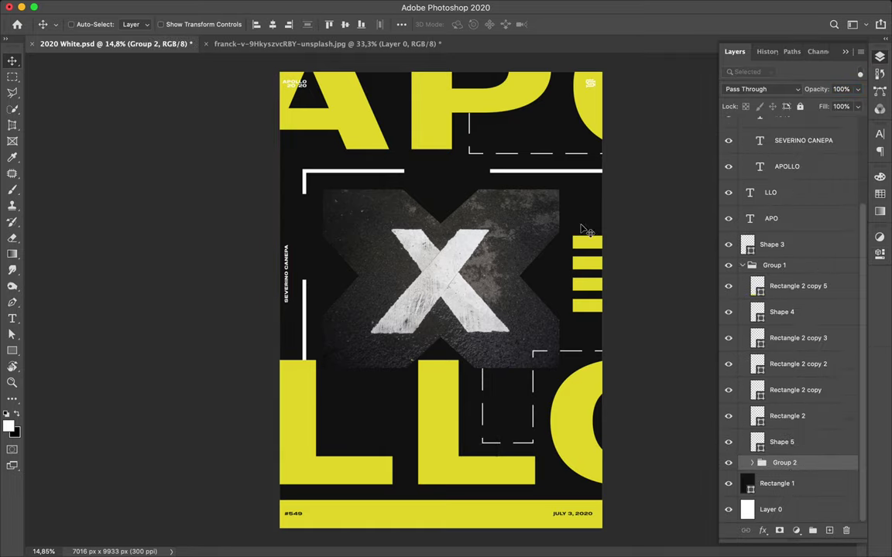
{"action": "left_click_drag", "start_coordinate": [363, 364], "coordinate": [364, 410]}
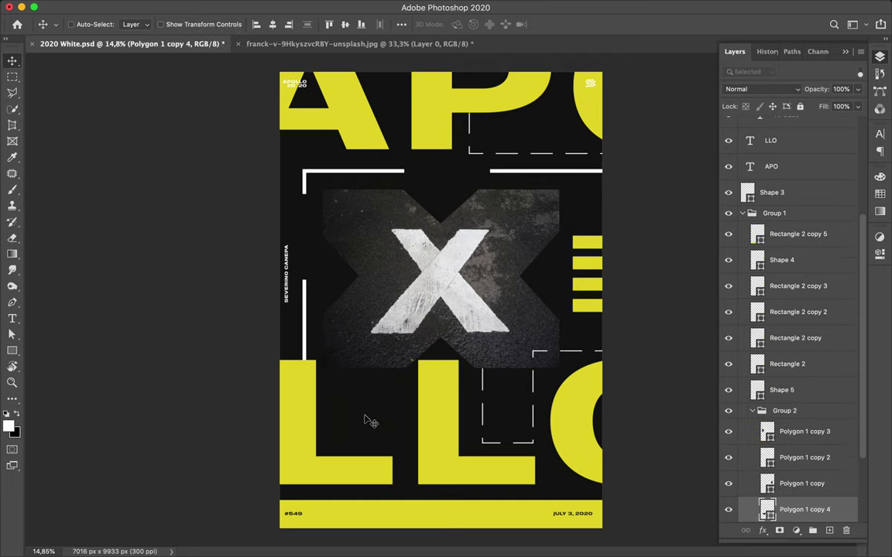
{"action": "key", "text": "ctrl+t"}
{"action": "mouse_move", "coordinate": [409, 430]}
{"action": "left_mouse_down"}
{"action": "mouse_move", "coordinate": [333, 397]}
{"action": "mouse_move", "coordinate": [383, 380]}
{"action": "left_mouse_up"}
{"action": "key", "text": "Return"}
- Merge the triangles into a white chevron, place it between the L's, and layer it above LLO
{"action": "scroll", "coordinate": [329, 398], "scroll_direction": "up", "scroll_amount": 3}
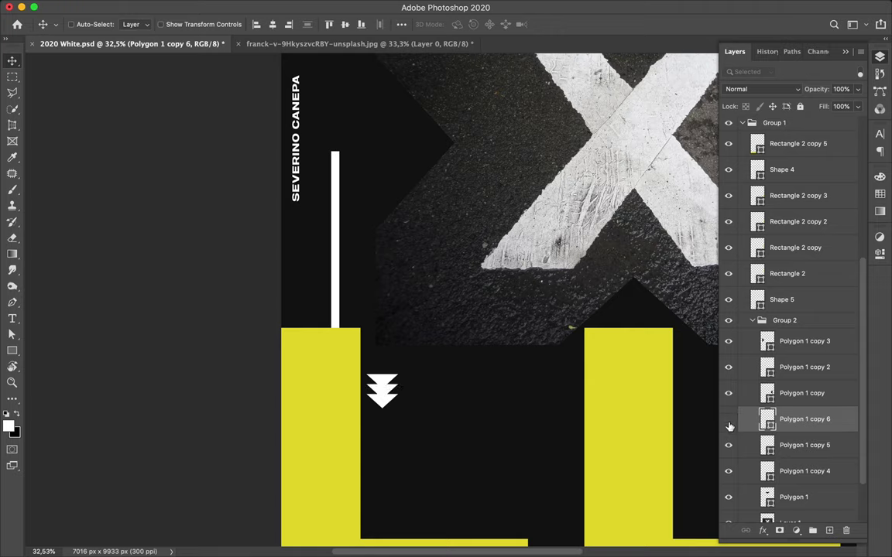
{"action": "left_click", "coordinate": [802, 470], "text": "shift"}
{"action": "key", "text": "ctrl+e"}
{"action": "scroll", "coordinate": [508, 463], "scroll_direction": "down", "scroll_amount": 3}
{"action": "mouse_move", "coordinate": [161, 371]}
{"action": "left_mouse_down"}
{"action": "mouse_move", "coordinate": [251, 417]}
{"action": "mouse_move", "coordinate": [126, 368]}
{"action": "left_mouse_up"}
{"action": "left_click_drag", "start_coordinate": [805, 419], "coordinate": [798, 298]}
{"action": "key", "text": "a"}
{"action": "left_click", "coordinate": [184, 24]}
- Move the chevron copy onto the left L and copy it further left over the L's edge
{"action": "key", "text": "v"}
{"action": "left_click_drag", "start_coordinate": [124, 365], "coordinate": [116, 368]}
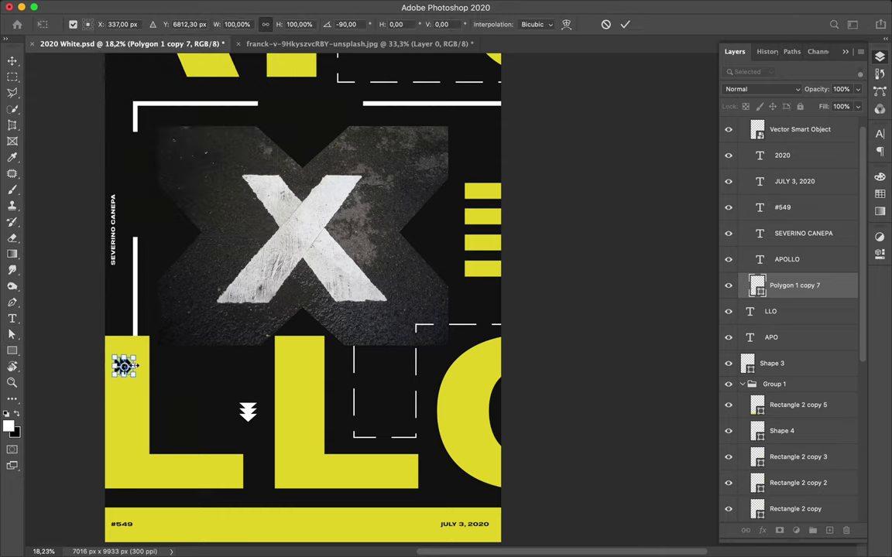
{"action": "scroll", "coordinate": [175, 391], "scroll_direction": "up", "scroll_amount": 2}
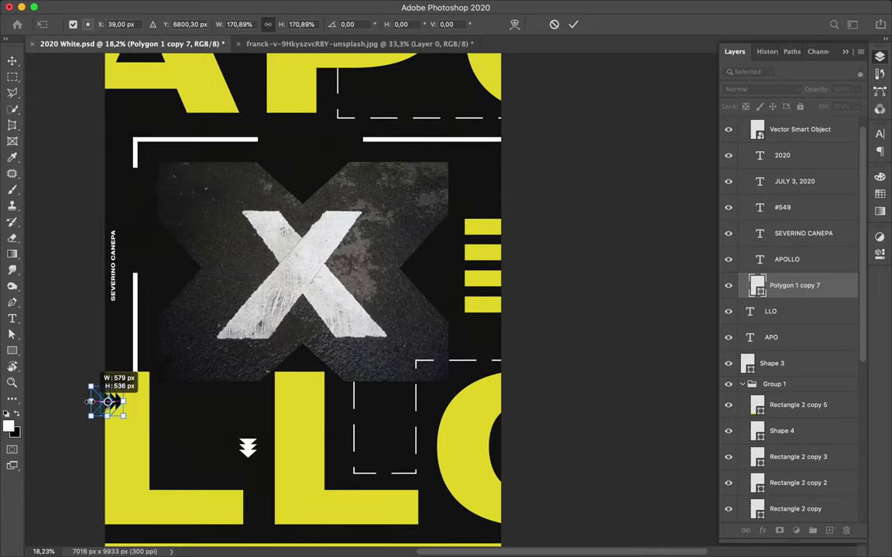
{"action": "left_click_drag", "start_coordinate": [120, 401], "coordinate": [105, 401]}
{"action": "key", "text": "Return"}
{"action": "scroll", "coordinate": [175, 400], "scroll_direction": "down", "scroll_amount": 1}
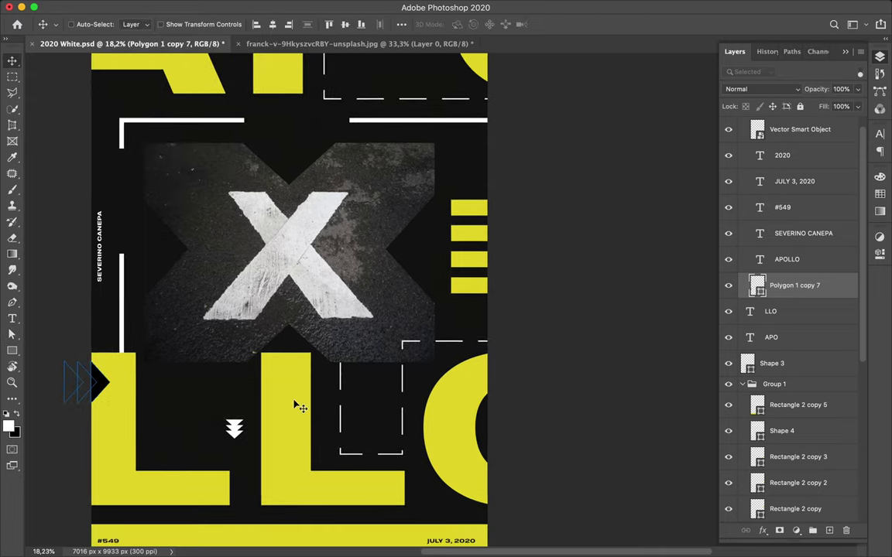
{"action": "scroll", "coordinate": [295, 404], "scroll_direction": "up", "scroll_amount": 2}
{"action": "scroll", "coordinate": [195, 334], "scroll_direction": "up", "scroll_amount": 2}
{"action": "scroll", "coordinate": [235, 359], "scroll_direction": "up", "scroll_amount": 2}
{"action": "scroll", "coordinate": [418, 354], "scroll_direction": "down", "scroll_amount": 2}
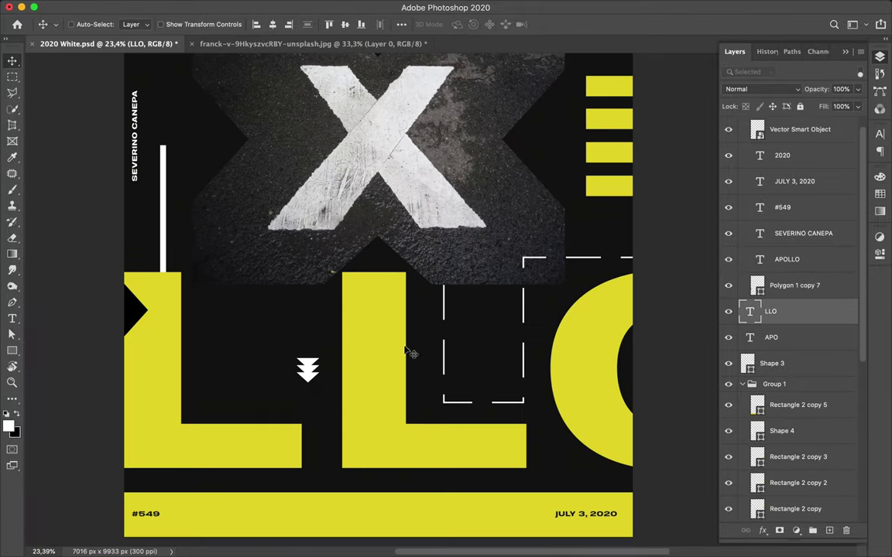
- Put a chevron copy beside the X, make it yellow, shrink it, and duplicate it
{"action": "left_click_drag", "start_coordinate": [128, 305], "coordinate": [488, 160]}
{"action": "scroll", "coordinate": [488, 232], "scroll_direction": "up", "scroll_amount": 5}
{"action": "scroll", "coordinate": [309, 233], "scroll_direction": "up", "scroll_amount": 1}
{"action": "key", "text": "a"}
{"action": "left_click", "coordinate": [183, 24]}
{"action": "left_click", "coordinate": [111, 83]}
{"action": "key", "text": "Return"}
{"action": "key", "text": "ctrl+t"}
{"action": "left_click_drag", "start_coordinate": [509, 363], "coordinate": [488, 329]}
{"action": "key", "text": "Return"}
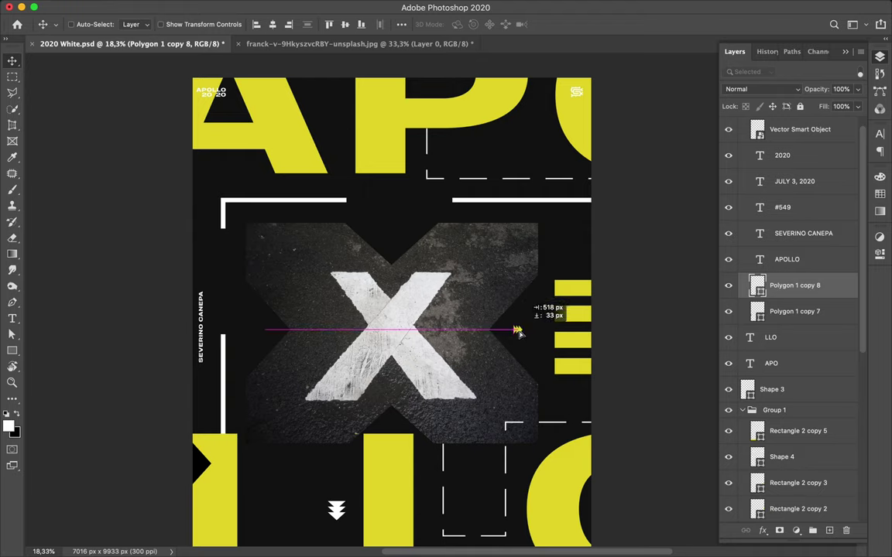
{"action": "key", "text": "ctrl+j"}
- Keep the chevron layers separate, rotate the top yellow copy, and place it just below APO
{"action": "scroll", "coordinate": [232, 153], "scroll_direction": "up", "scroll_amount": 3}
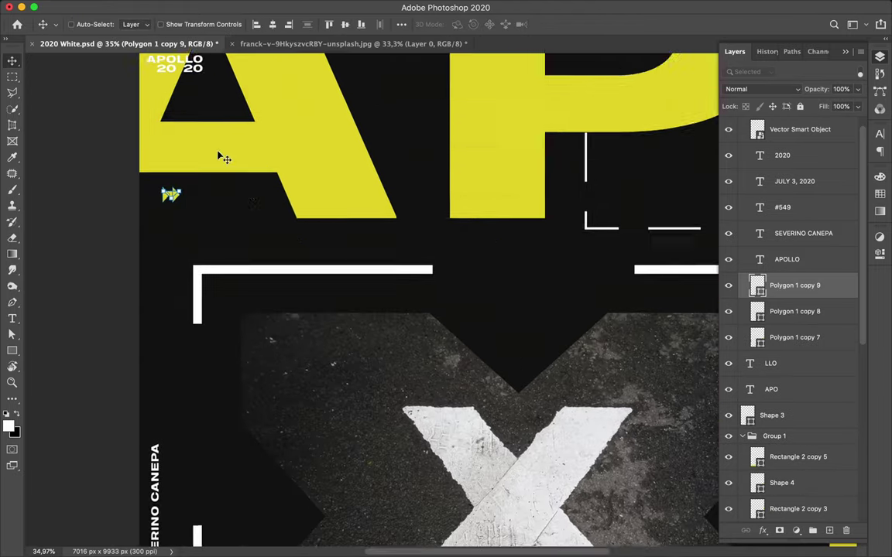
{"action": "left_click", "coordinate": [547, 192]}
{"action": "left_click", "coordinate": [809, 337], "text": "shift"}
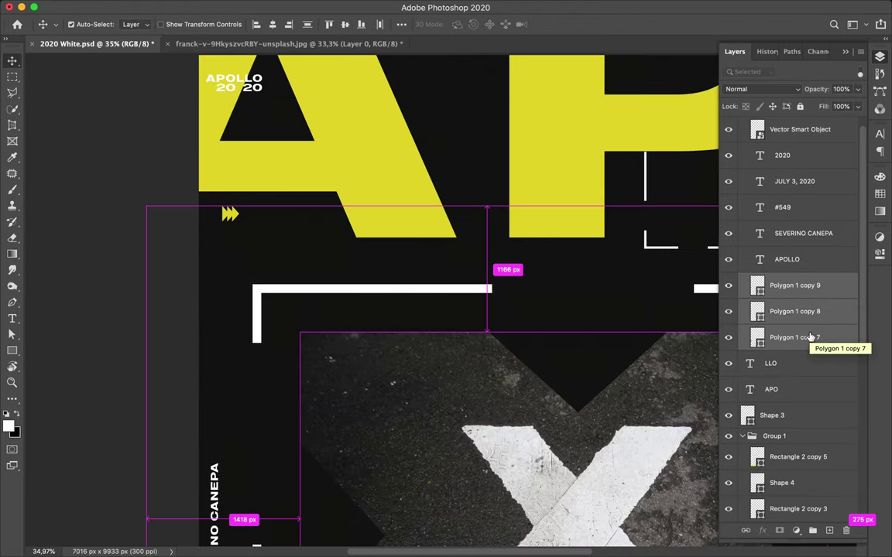
{"action": "key", "text": "ctrl+e"}
{"action": "key", "text": "ctrl+t"}
{"action": "key", "text": "ctrl+z"}
{"action": "key", "text": "ctrl+t"}
{"action": "scroll", "coordinate": [253, 214], "scroll_direction": "up", "scroll_amount": 5}
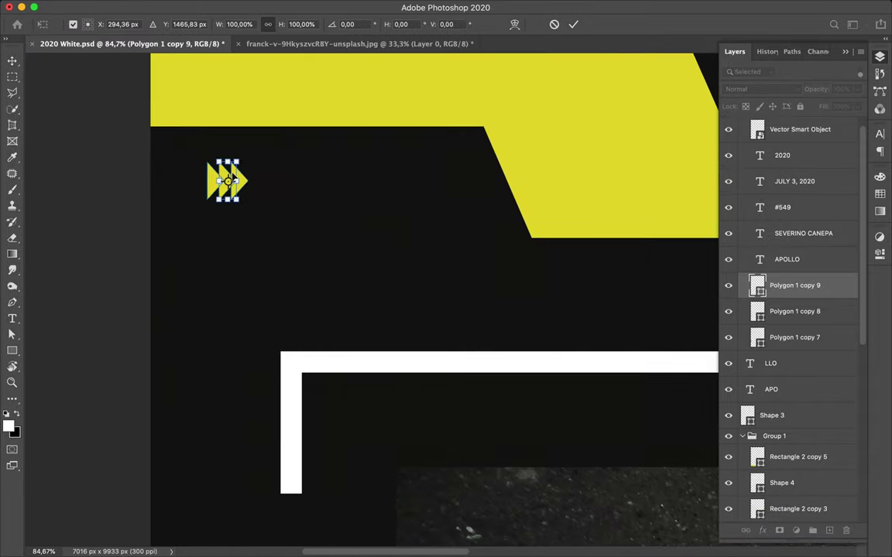
{"action": "key", "text": "Return"}
{"action": "left_click_drag", "start_coordinate": [242, 180], "coordinate": [230, 179]}
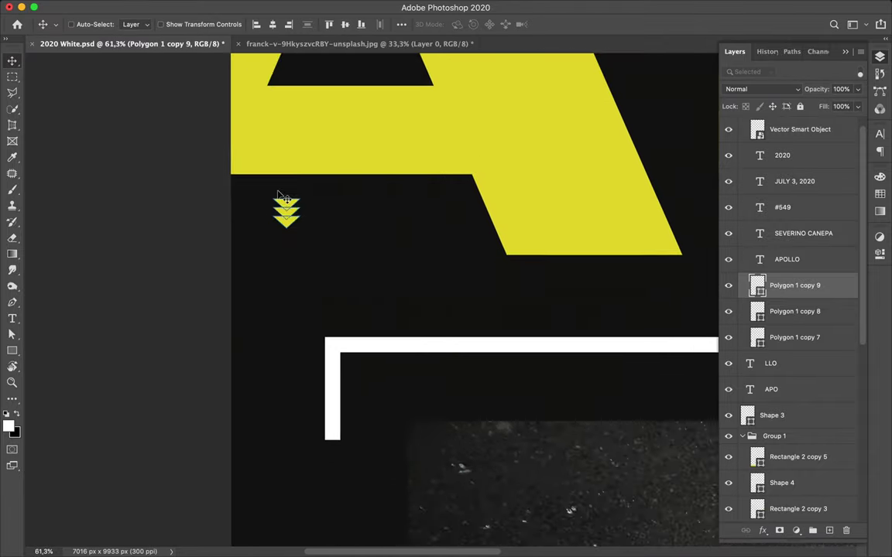
- Hide the LLO letters to check the white chevron and nudge it slightly down
{"action": "scroll", "coordinate": [229, 180], "scroll_direction": "down", "scroll_amount": 5}
{"action": "scroll", "coordinate": [557, 232], "scroll_direction": "down", "scroll_amount": 2}
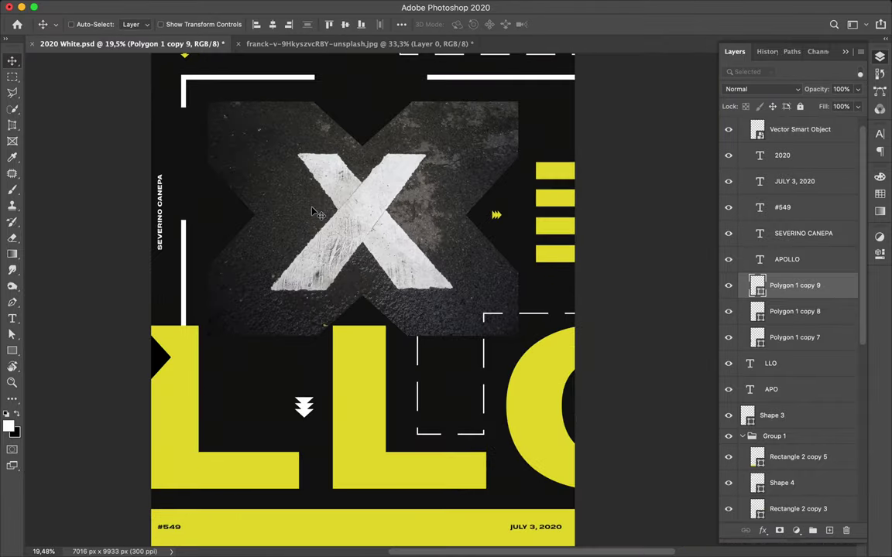
{"action": "left_click", "coordinate": [561, 241], "text": "ctrl"}
{"action": "left_click", "coordinate": [300, 406], "text": "ctrl"}
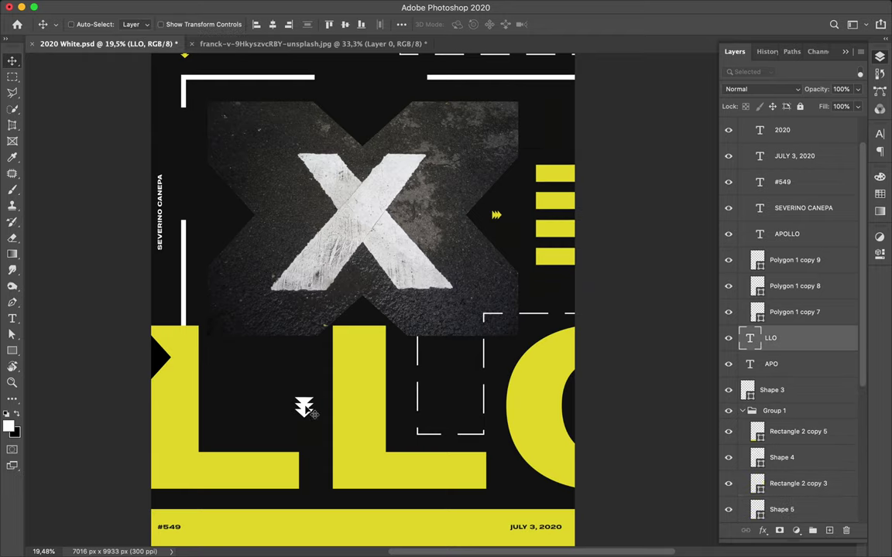
{"action": "key", "text": "ctrl+comma"}
{"action": "left_click", "coordinate": [304, 406], "text": "ctrl"}
{"action": "scroll", "coordinate": [303, 405], "scroll_direction": "down", "scroll_amount": 2}
{"action": "left_click_drag", "start_coordinate": [301, 408], "coordinate": [296, 424]}
- Save the poster document and dismiss the disk-error alert
{"action": "scroll", "coordinate": [298, 433], "scroll_direction": "up", "scroll_amount": 3}
{"action": "scroll", "coordinate": [294, 433], "scroll_direction": "down", "scroll_amount": 2}
{"action": "key", "text": "ctrl+s"}
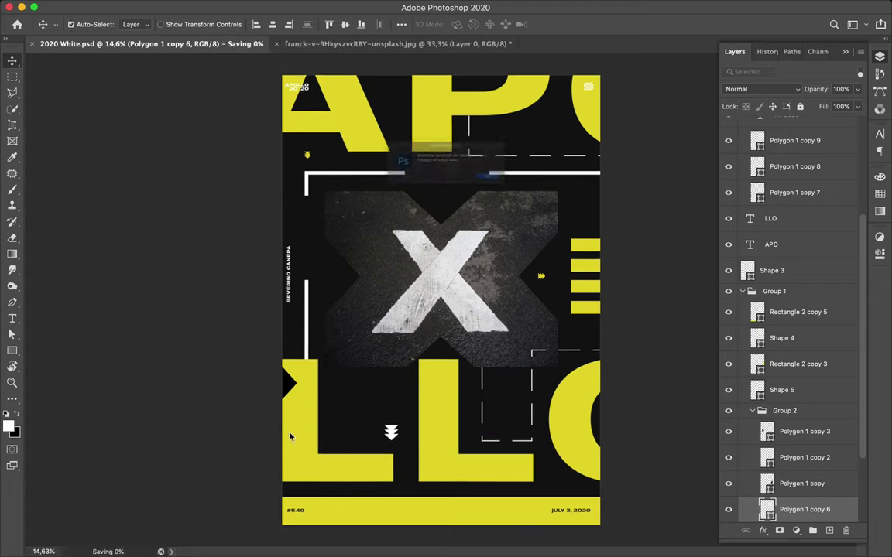
{"action": "key", "text": "Return"}
- Stop the screen recording from the menu bar to show the finished poster
{"action": "left_click", "coordinate": [624, 8]}
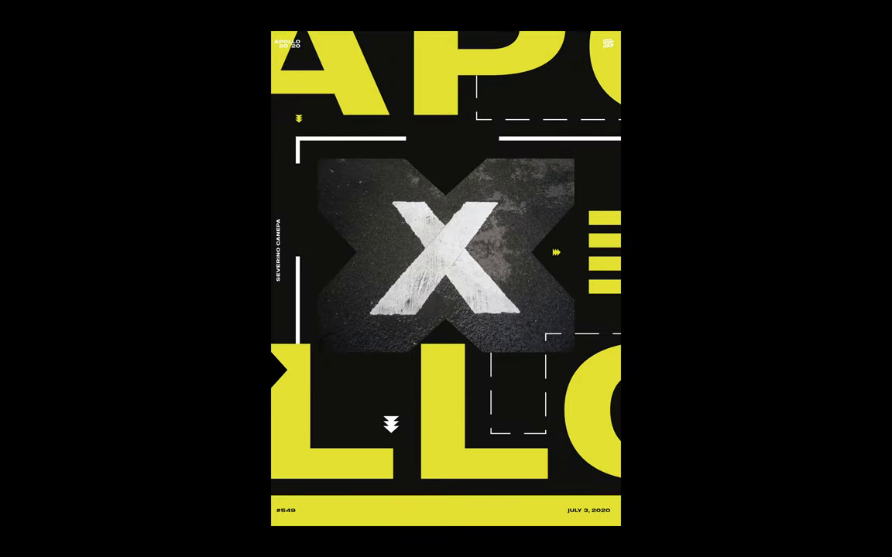